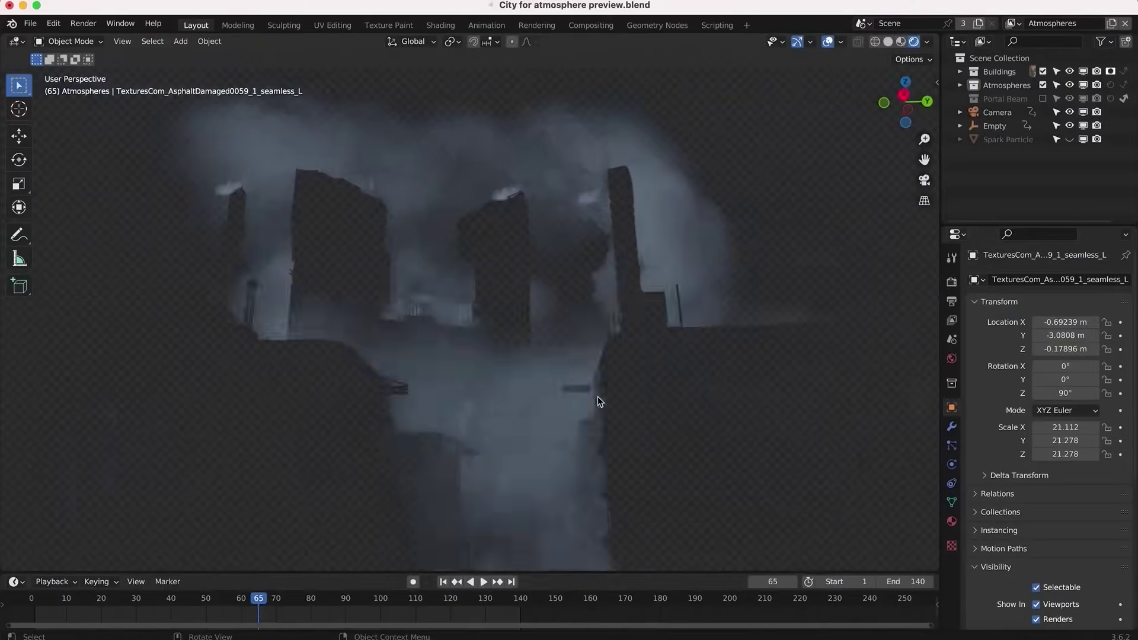
# Step: Add a Low Steam Loops smoke plane to the turntable scene and scale it up
pyautogui.moveTo(600, 391); pyautogui.dragTo(693, 367, button='middle')
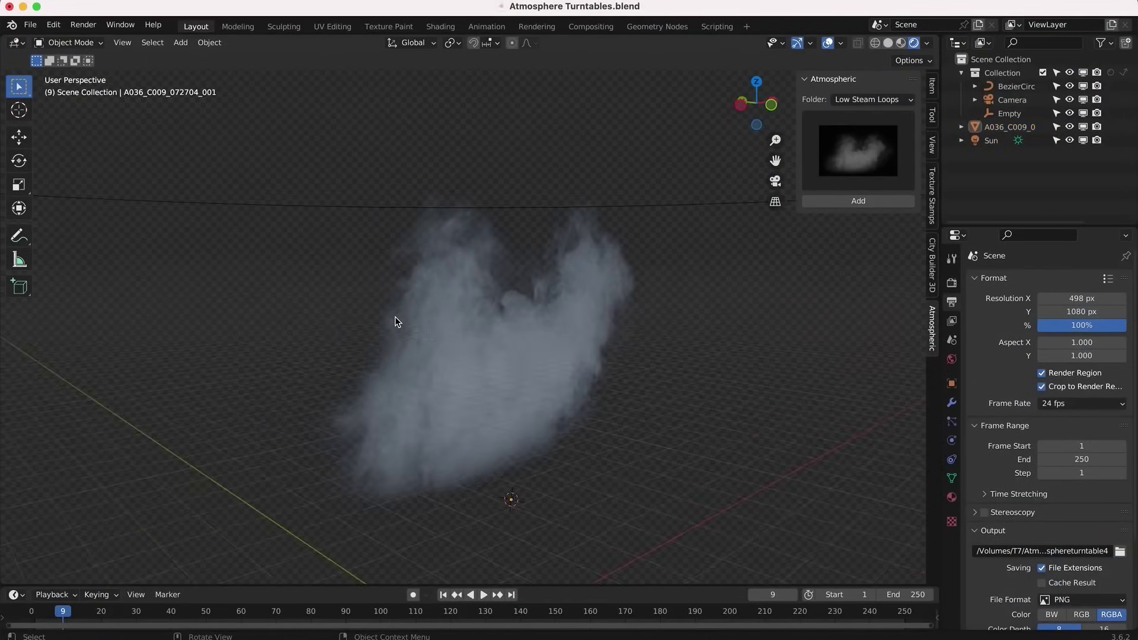
pyautogui.press('space')
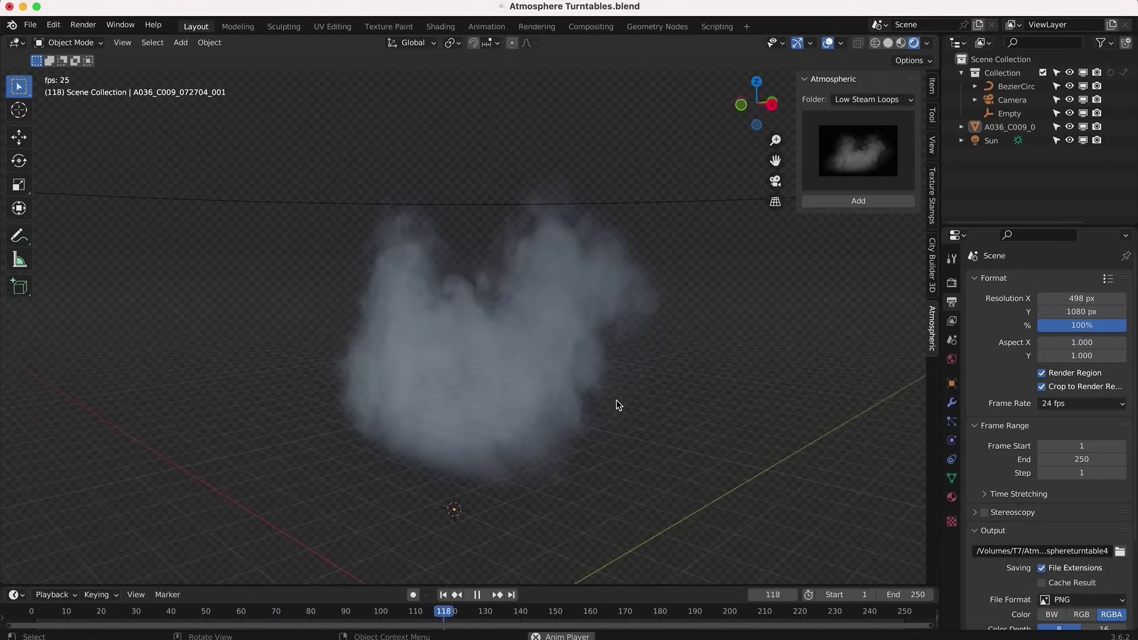
pyautogui.click(867, 168)
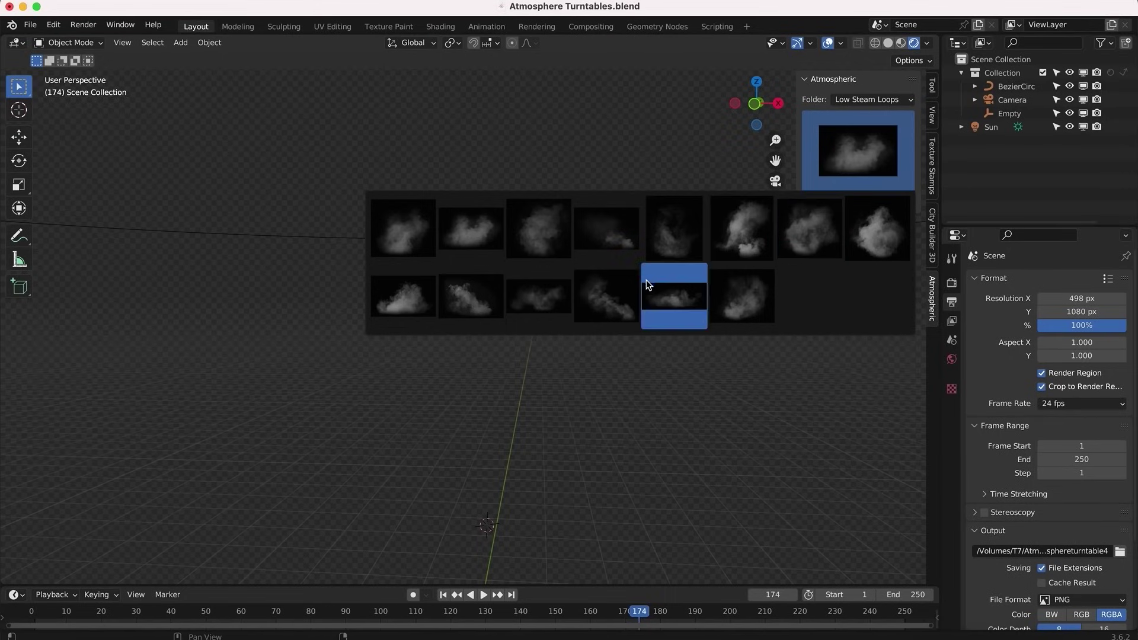
pyautogui.click(592, 320)
pyautogui.click(858, 201)
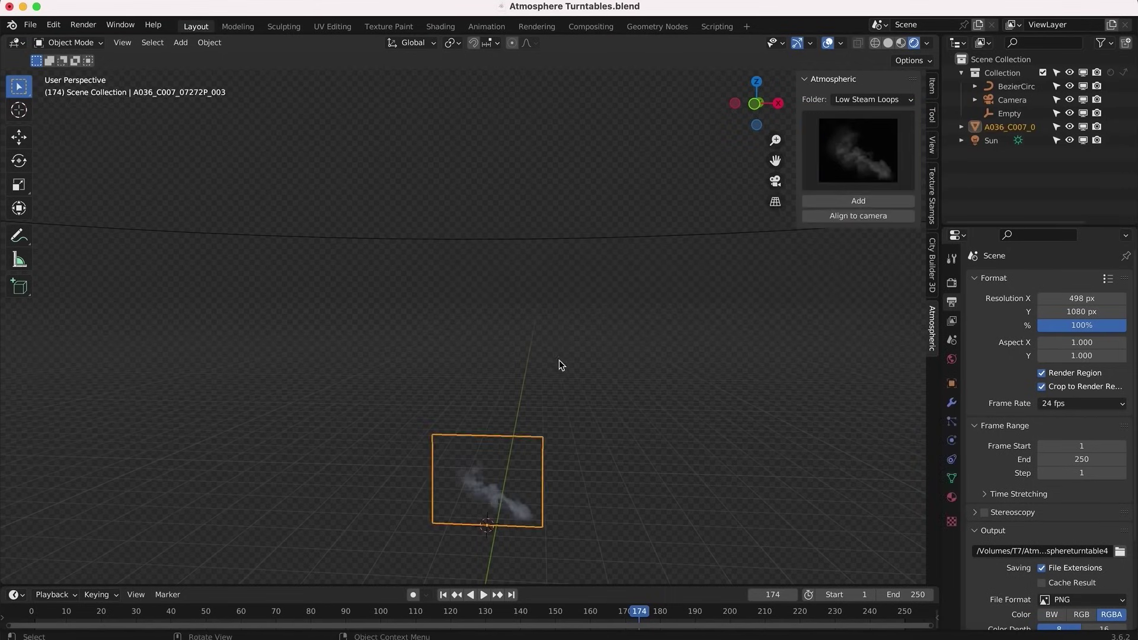
pyautogui.press('s')
pyautogui.click(792, 382)
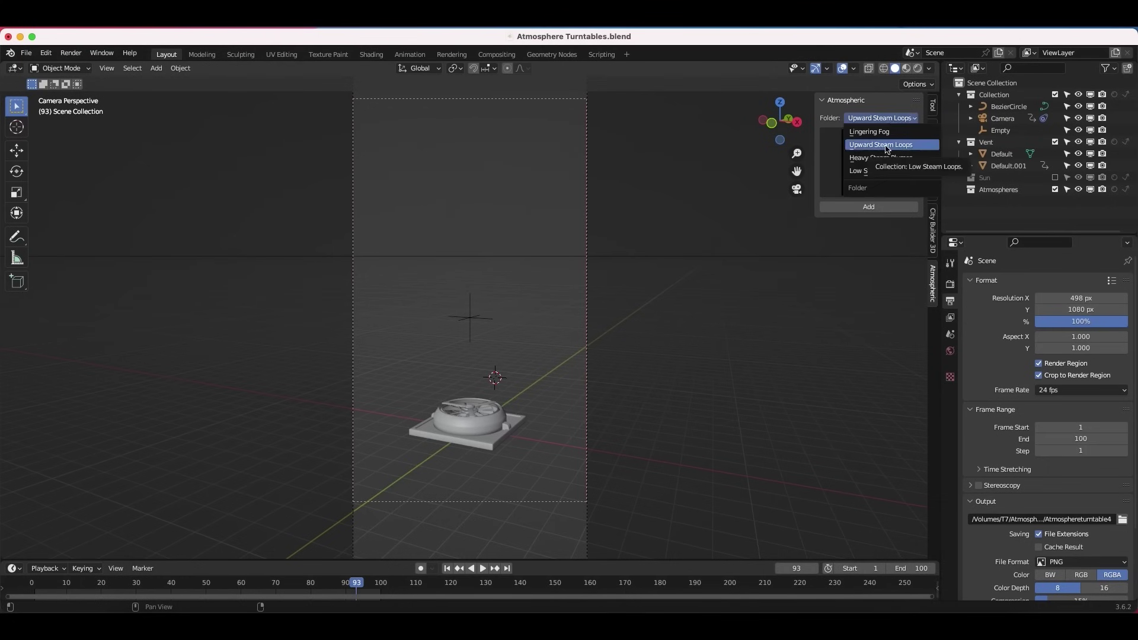
# Step: Add an Upward Steam Loops smoke plane above the vent and resize it
pyautogui.click(888, 144)
pyautogui.click(869, 163)
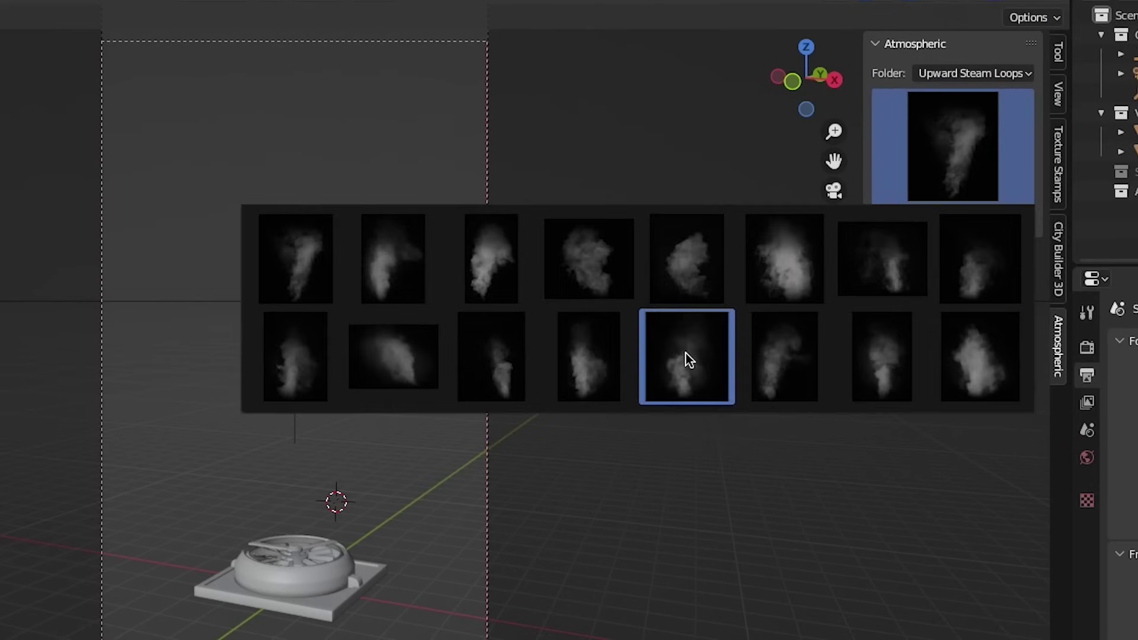
pyautogui.click(692, 299)
pyautogui.click(869, 207)
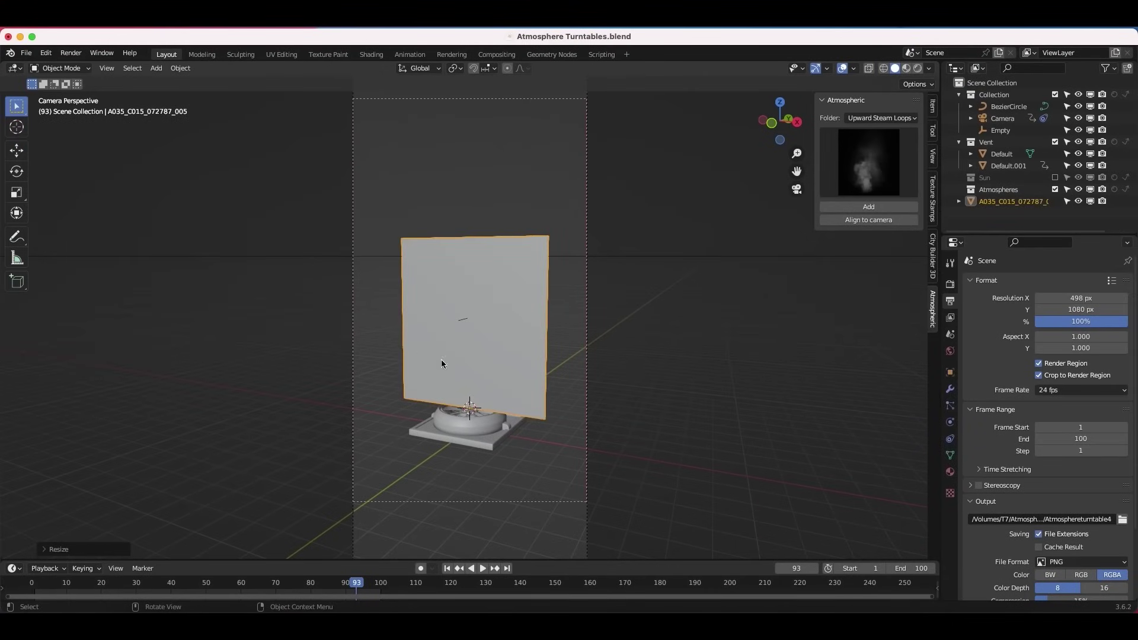
pyautogui.press('z')
pyautogui.moveTo(415, 237); pyautogui.dragTo(432, 389, button='middle')
pyautogui.press('s')
# Step: Edit a value in the smoke plane's material nodes in the Shading editor
pyautogui.click(951, 470)
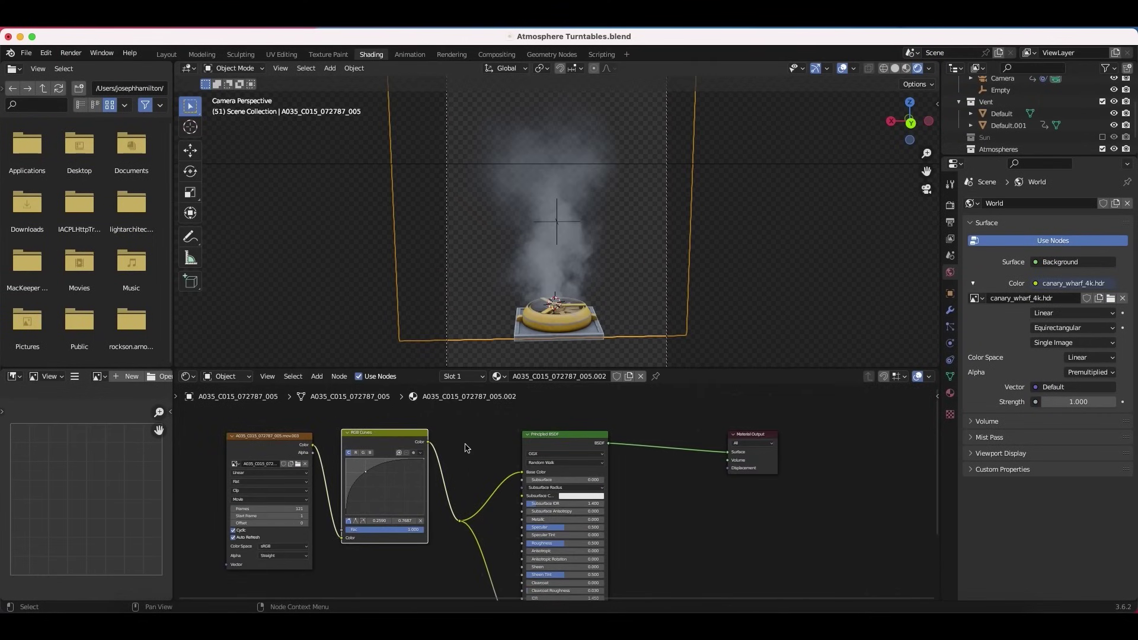
pyautogui.scroll(3, 442, 471)
pyautogui.click(517, 494)
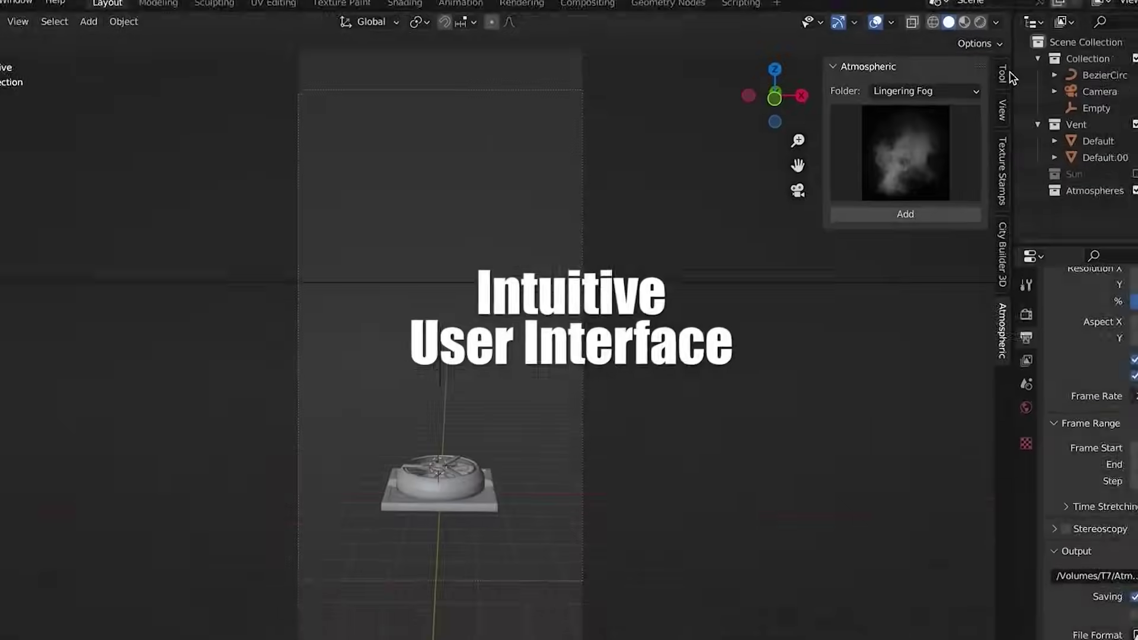
# Step: Switch the Atmospheric folder to Upward Steam Loops and browse its steam thumbnails
pyautogui.click(981, 89)
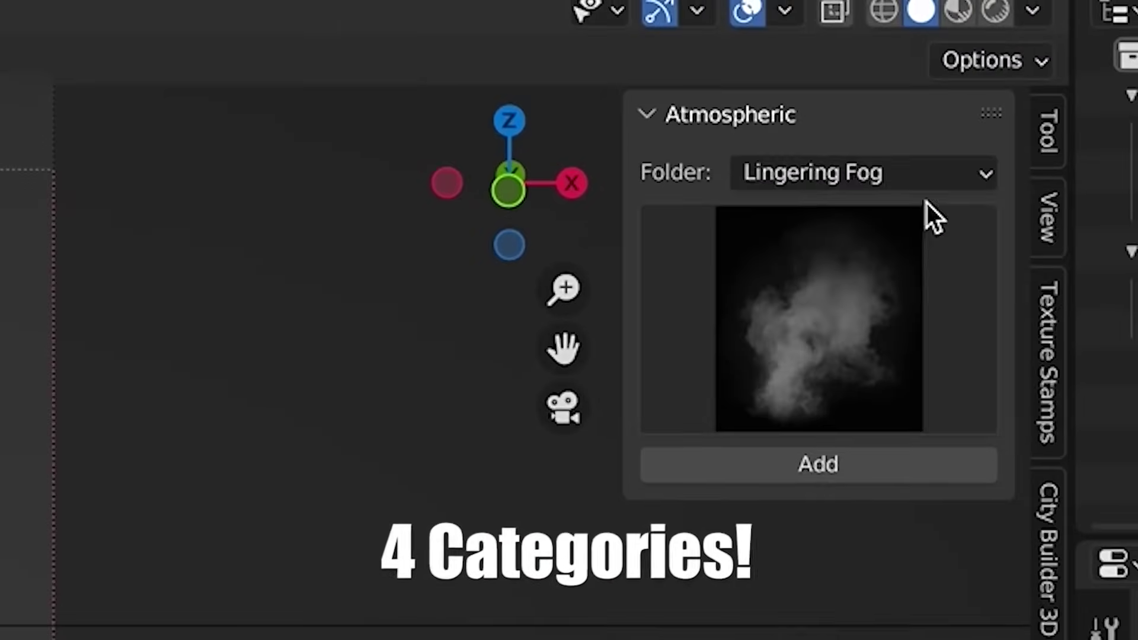
pyautogui.click(916, 232)
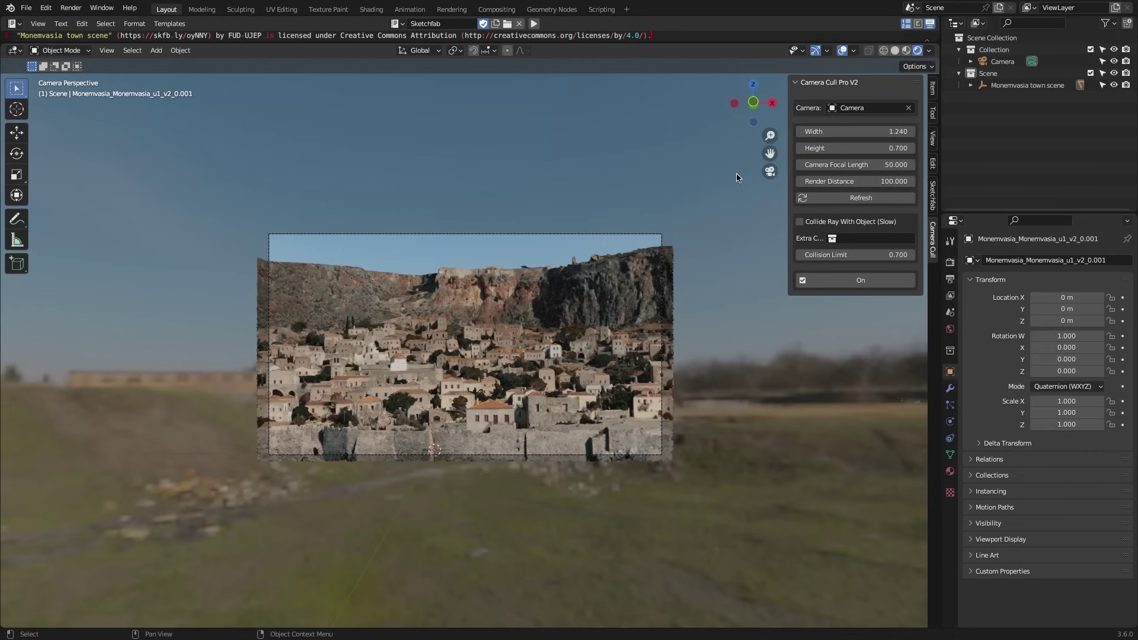
# Step: Orbit over the Monemvasia town and reduce the Camera Cull Pro width to 1.240
pyautogui.moveTo(584, 258); pyautogui.dragTo(878, 172, button='middle')
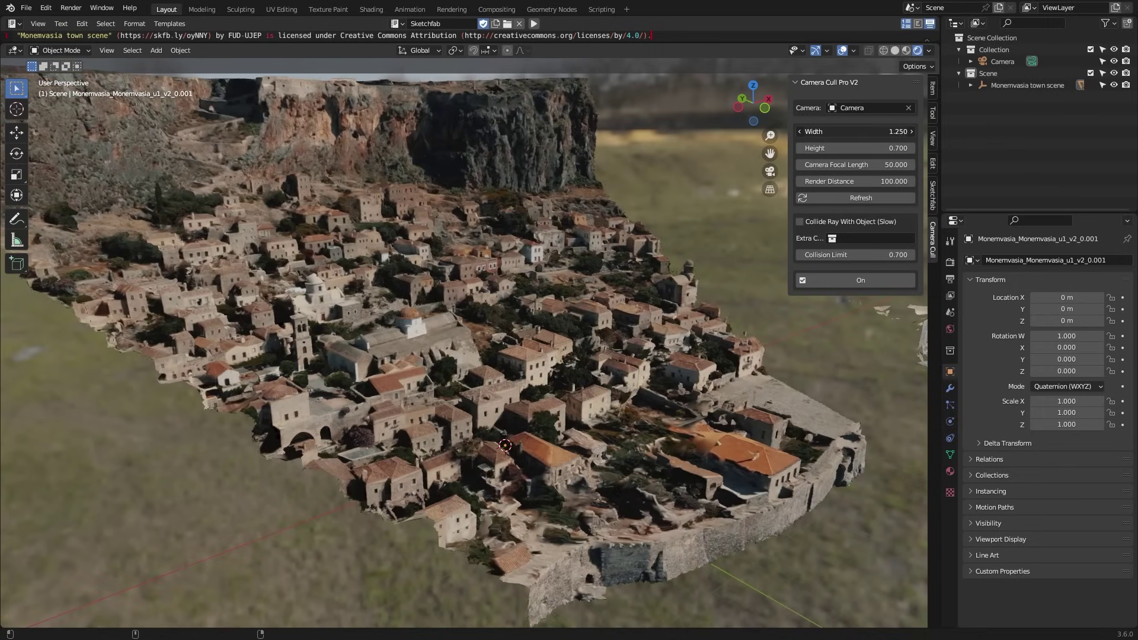
pyautogui.moveTo(849, 131)
pyautogui.mouseDown()
pyautogui.moveTo(818, 131)
pyautogui.moveTo(830, 149)
pyautogui.moveTo(812, 148)
pyautogui.moveTo(856, 148)
pyautogui.mouseUp()
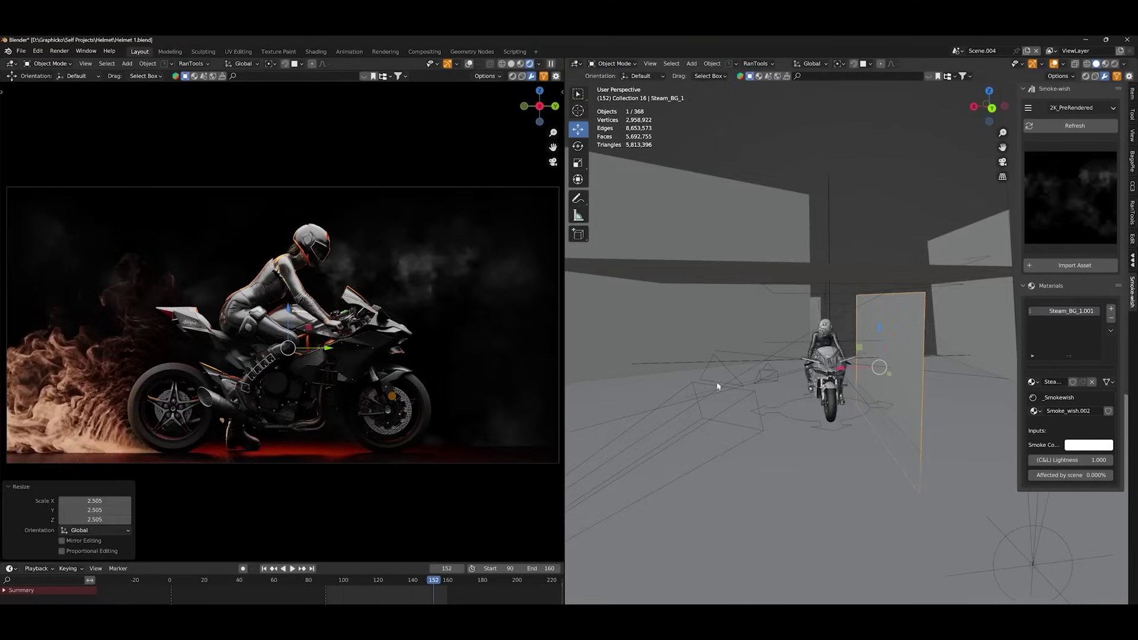
# Step: Set smoke lightness to 0.320, place smoke beside the motorcycle, and split off a node editor
pyautogui.moveTo(717, 387); pyautogui.dragTo(765, 380, button='middle')
pyautogui.moveTo(1075, 460); pyautogui.dragTo(1049, 460)
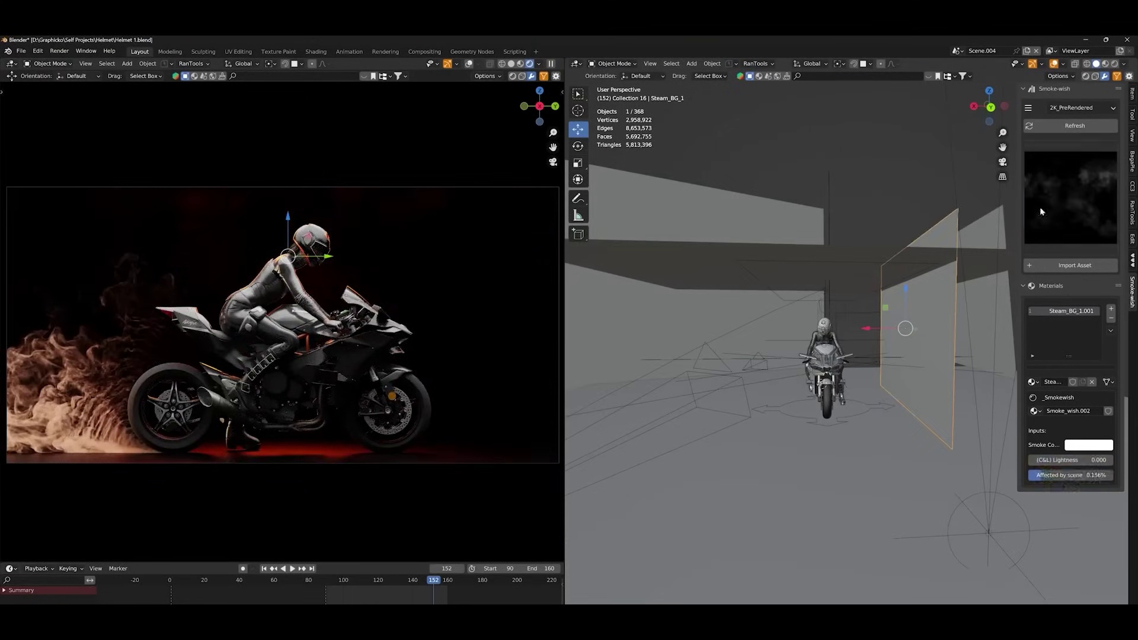
pyautogui.moveTo(1041, 212); pyautogui.dragTo(532, 423)
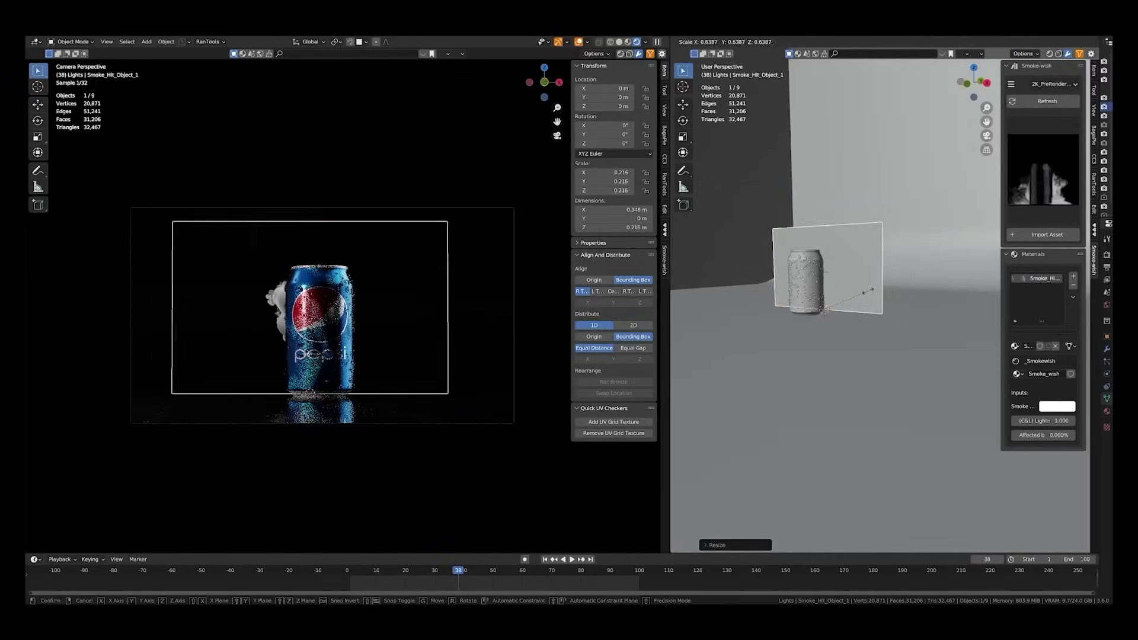
pyautogui.moveTo(1098, 550); pyautogui.dragTo(1091, 320)
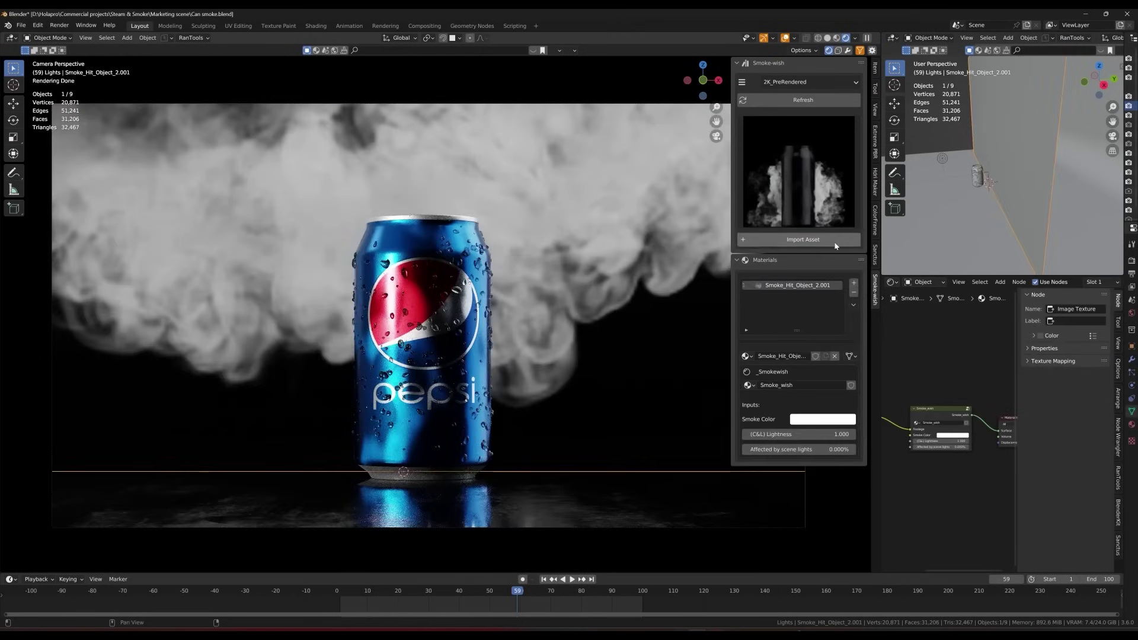
# Step: Shrink the smoke around the Pepsi can and jump to frame 209
pyautogui.press('s')
pyautogui.click(426, 452)
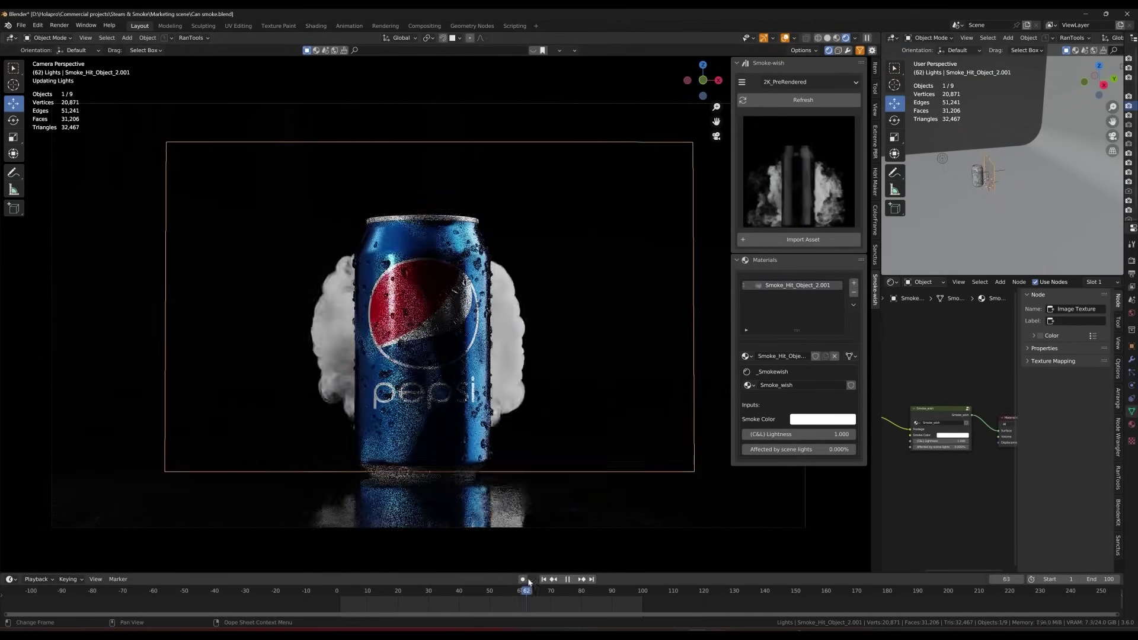
pyautogui.click(975, 591)
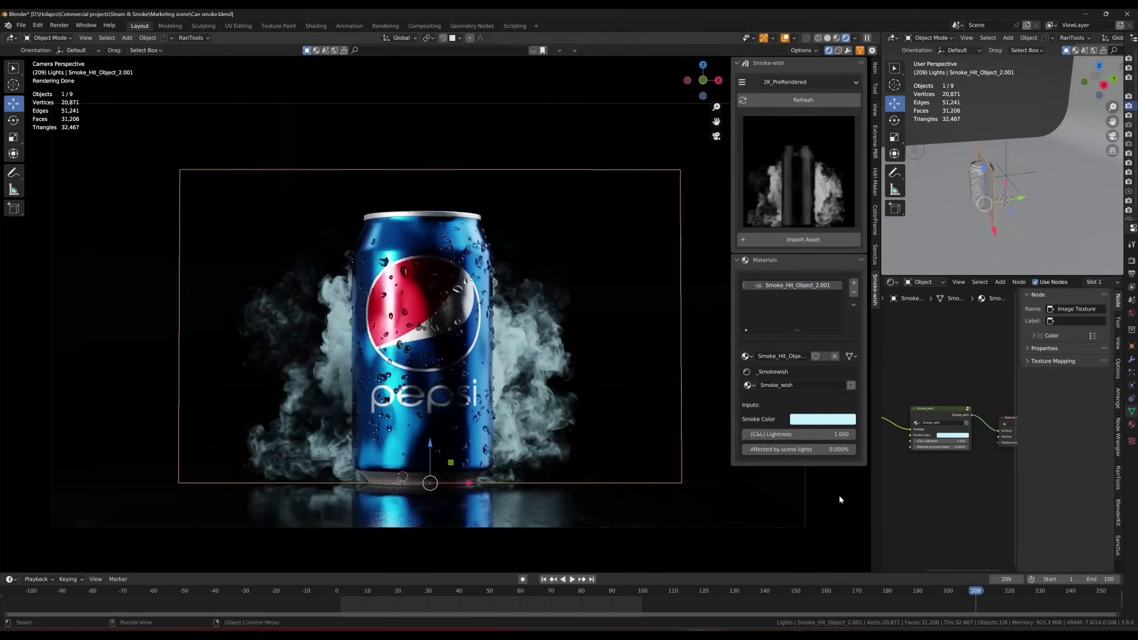
# Step: Import the Steam_BG_1 background smoke, resize it and raise it along Z
pyautogui.click(803, 239)
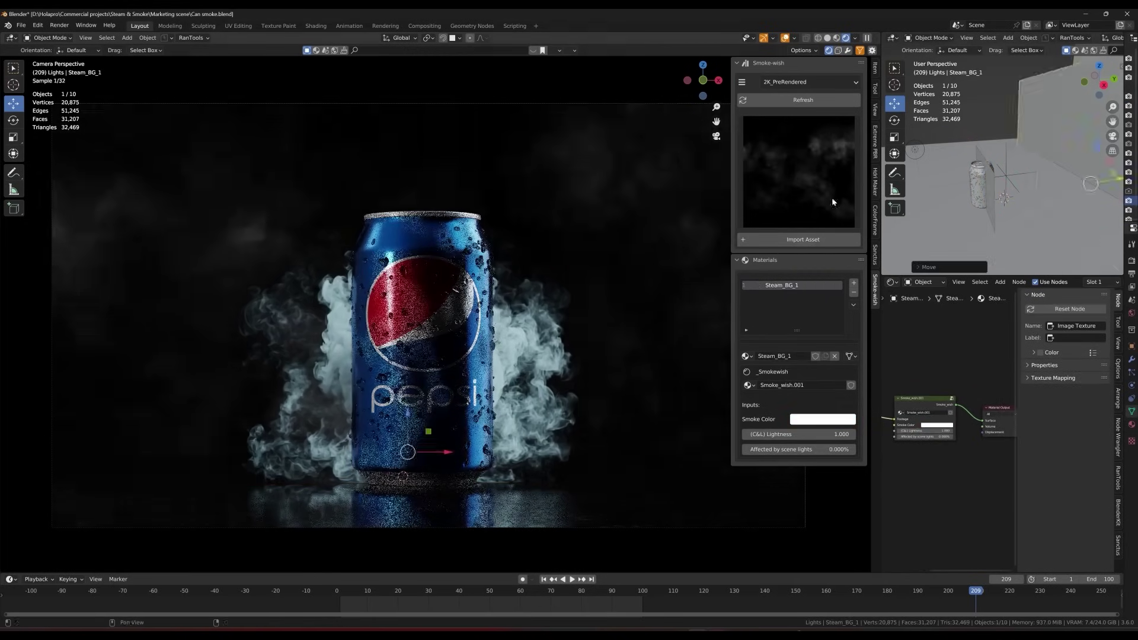
pyautogui.press('s')
pyautogui.click(638, 236)
pyautogui.press('g')
pyautogui.press('z')
pyautogui.press('Return')
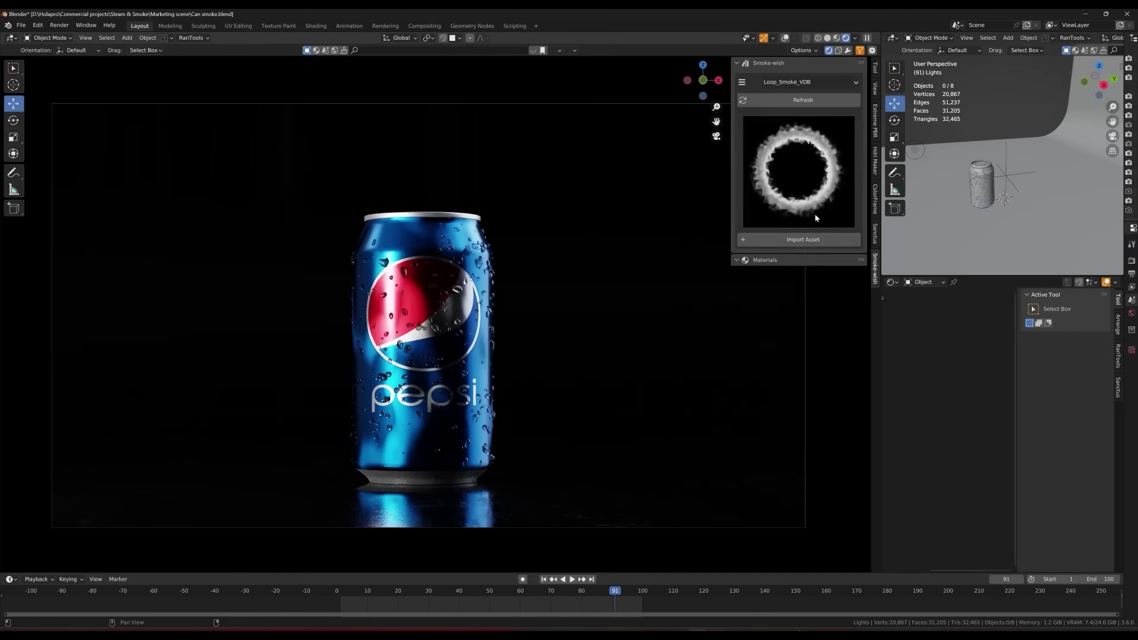
# Step: Import the Loop_Smoke_VDB smoke ring and scale it down
pyautogui.click(804, 239)
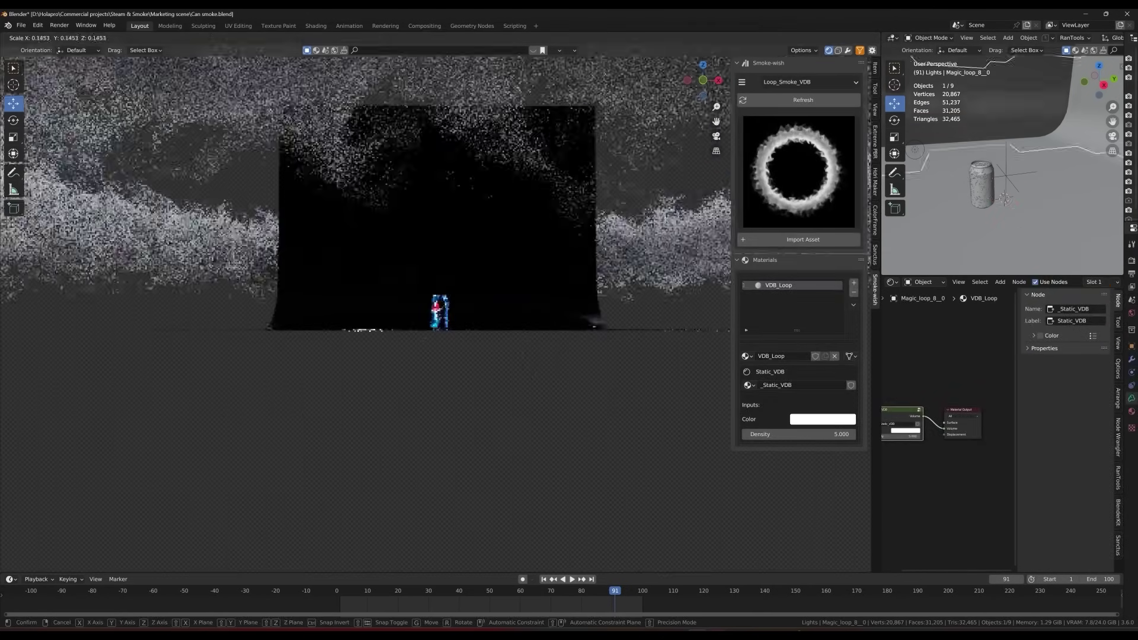
pyautogui.press('s')
pyautogui.click(507, 342)
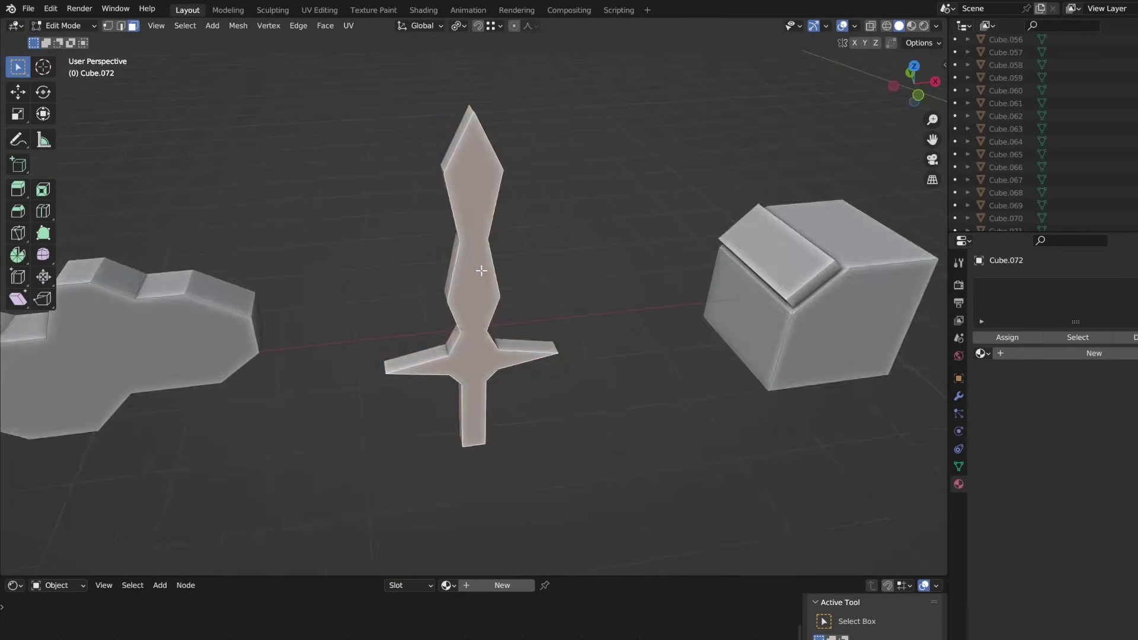
# Step: Hard-bevel the whole sword mesh, trying inset sizes 0.23, 0.22 and finally 0.07
pyautogui.hotkey('ctrl', 'l')
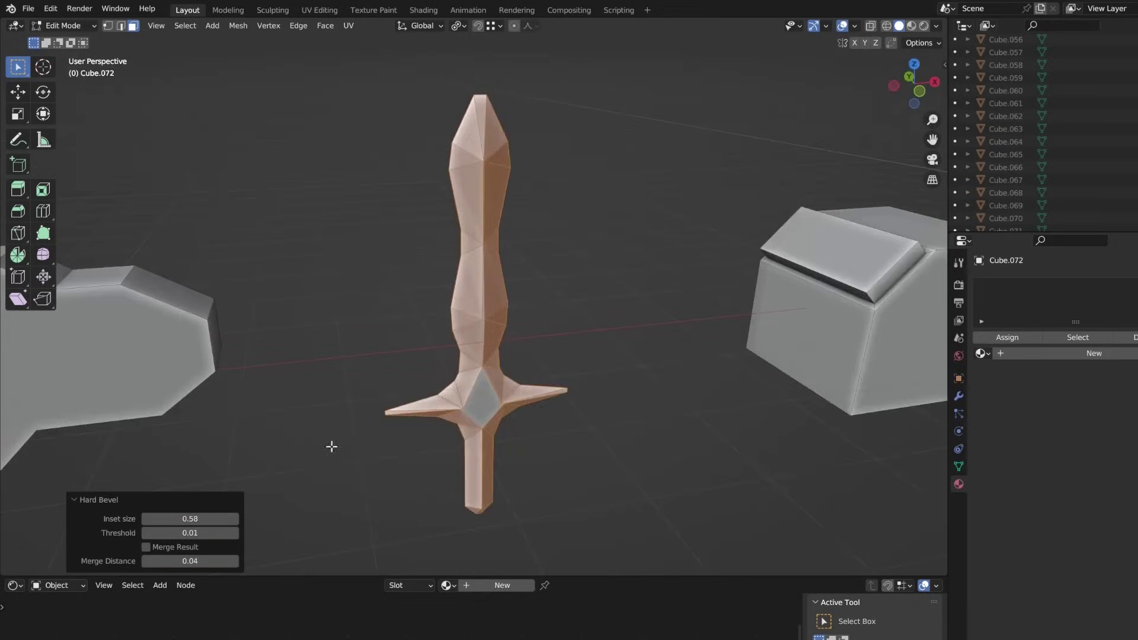
pyautogui.moveTo(463, 355); pyautogui.dragTo(496, 267, button='middle')
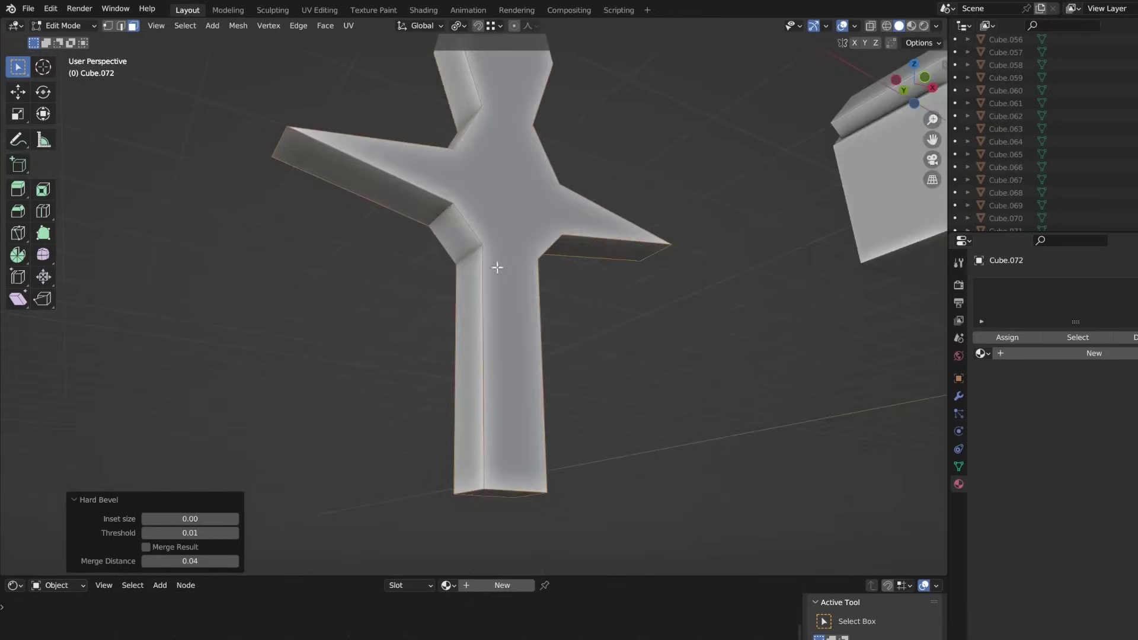
pyautogui.moveTo(485, 352); pyautogui.dragTo(284, 437, button='middle')
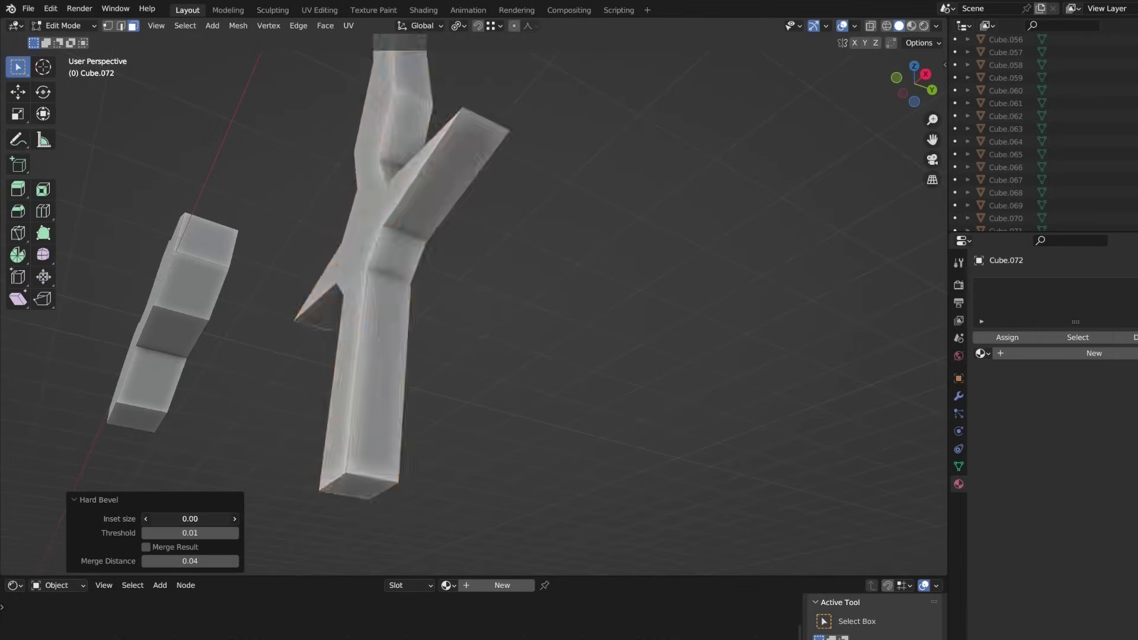
pyautogui.moveTo(474, 296); pyautogui.dragTo(642, 427, button='middle')
pyautogui.moveTo(178, 519); pyautogui.dragTo(190, 519)
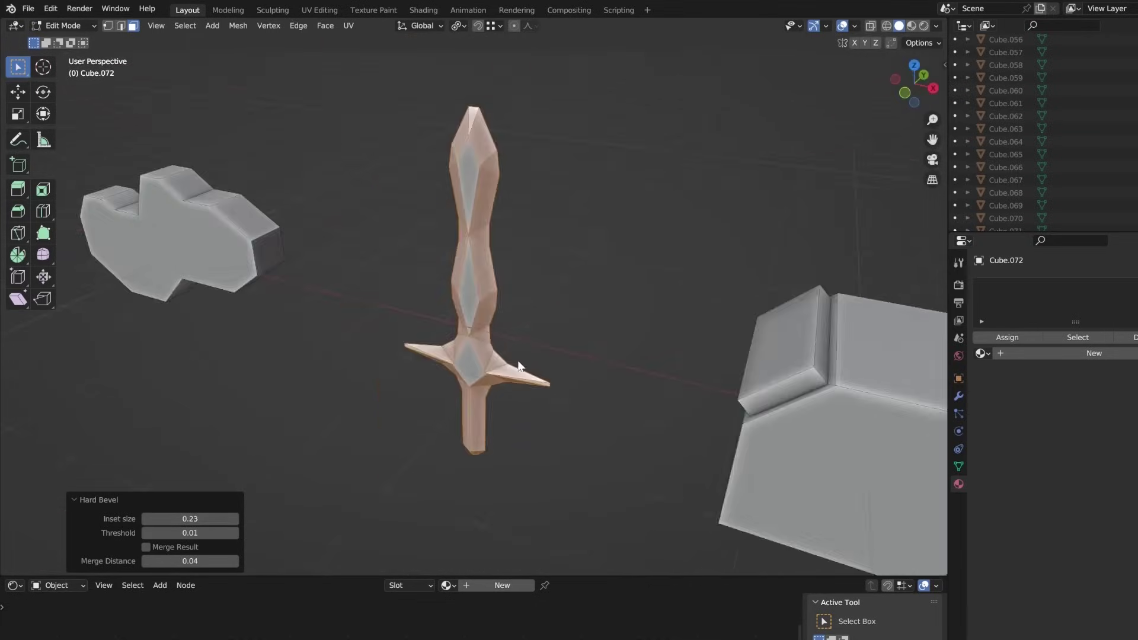
pyautogui.moveTo(519, 366); pyautogui.dragTo(545, 374, button='middle')
pyautogui.moveTo(196, 518); pyautogui.dragTo(187, 519)
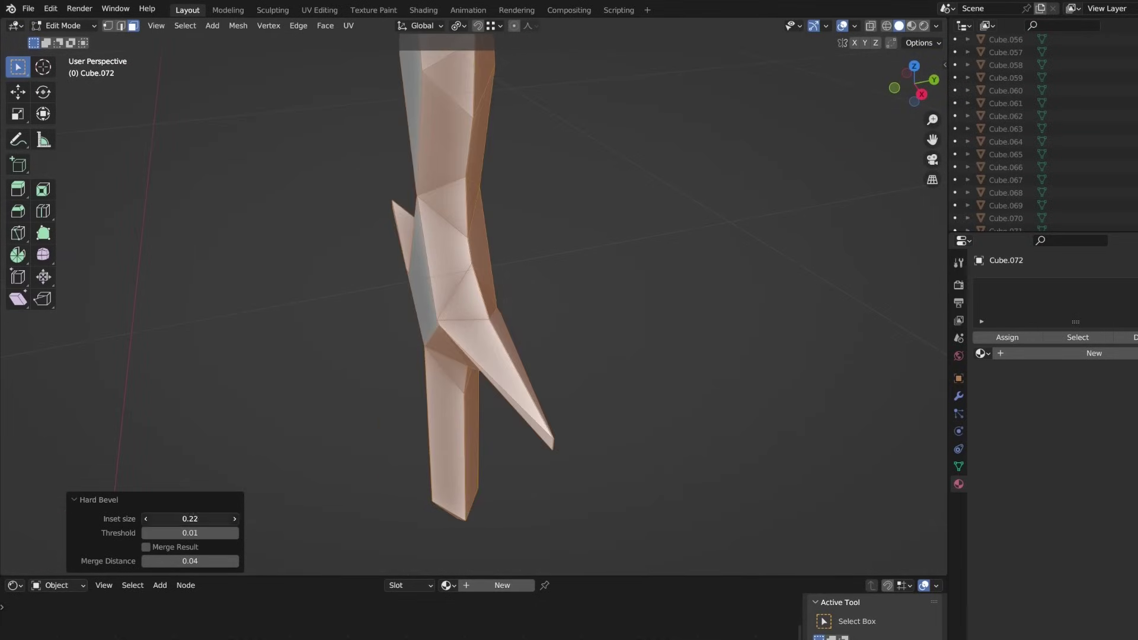
pyautogui.moveTo(474, 297); pyautogui.dragTo(534, 309, button='middle')
pyautogui.moveTo(193, 519); pyautogui.dragTo(187, 519)
pyautogui.moveTo(534, 308); pyautogui.dragTo(510, 309, button='middle')
# Step: Select the cube mesh, hard-bevel it and settle its inset size at 0.22
pyautogui.scroll(-3, 533, 249)
pyautogui.moveTo(522, 261)
pyautogui.mouseDown(button='middle')
pyautogui.moveTo(533, 249)
pyautogui.moveTo(511, 277)
pyautogui.mouseUp(button='middle')
pyautogui.scroll(3, 512, 277)
pyautogui.press('l')
pyautogui.hotkey('ctrl', 'b')
pyautogui.moveTo(190, 519); pyautogui.dragTo(237, 519)
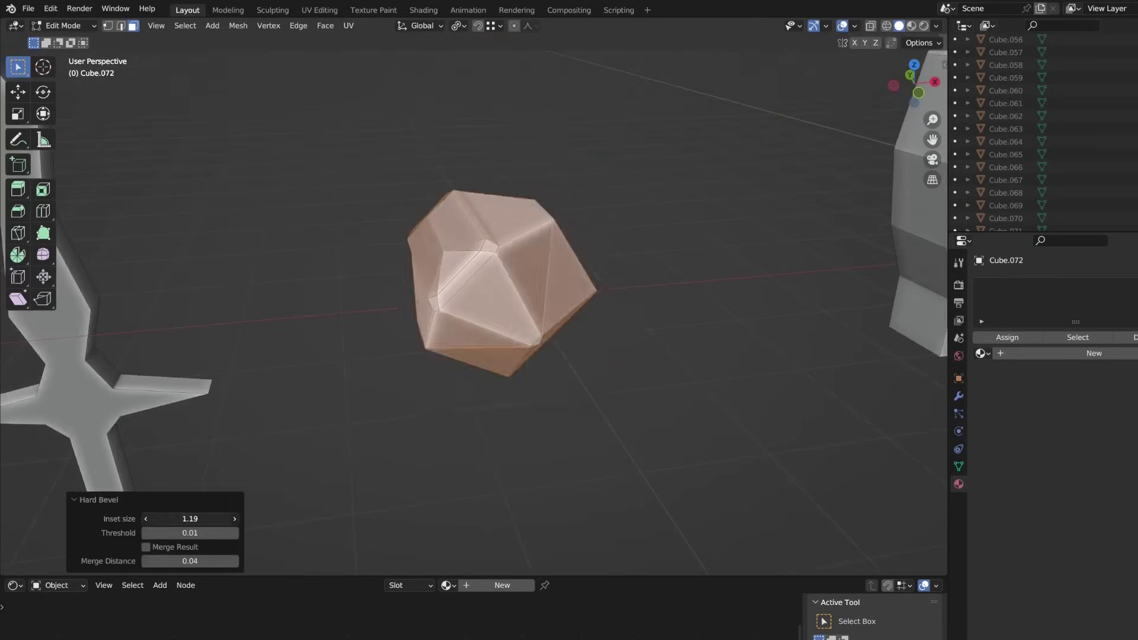
pyautogui.moveTo(463, 332); pyautogui.dragTo(297, 514, button='middle')
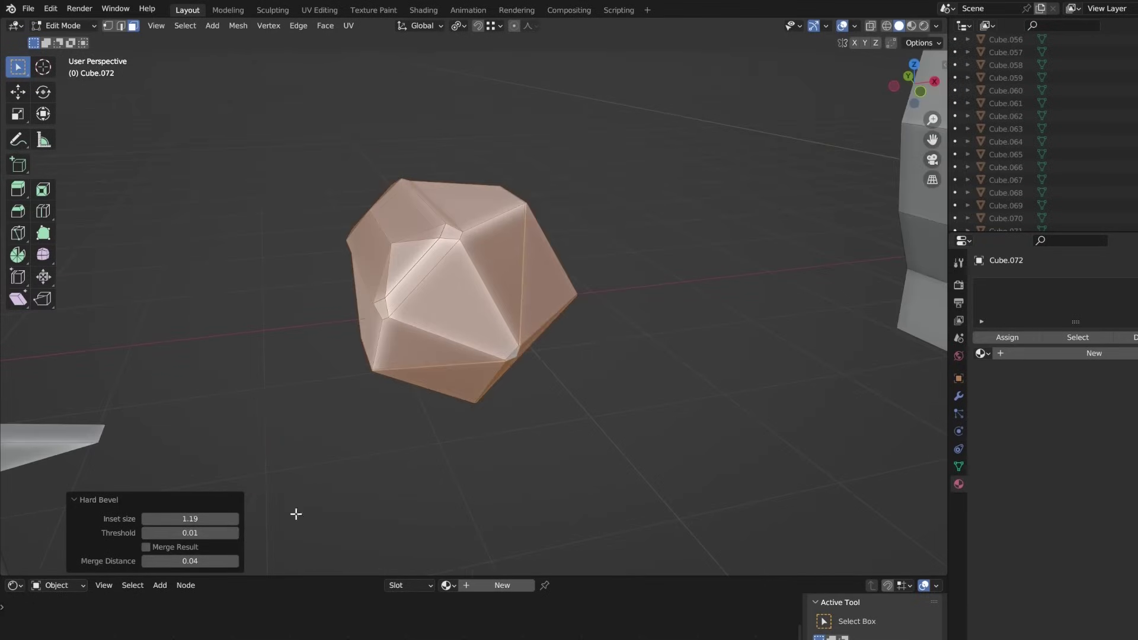
pyautogui.moveTo(189, 519); pyautogui.dragTo(172, 518)
pyautogui.moveTo(415, 332); pyautogui.dragTo(504, 344, button='middle')
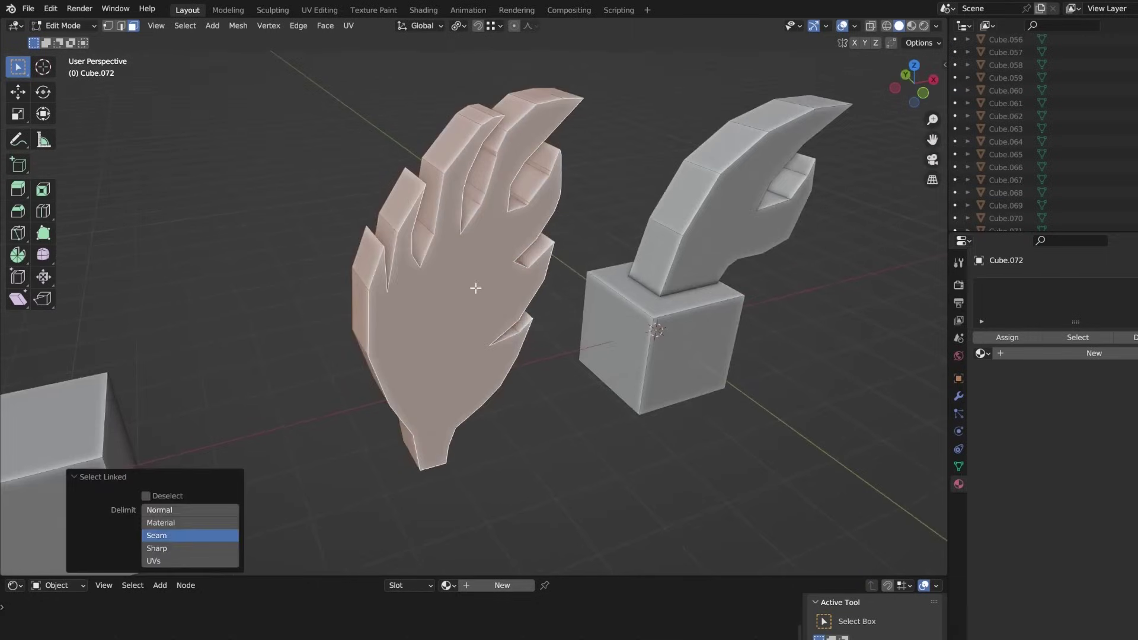
# Step: Hard-bevel the open hand faces, then the hooked hand's edges, tuning inset size and enabling merge
pyautogui.moveTo(207, 519); pyautogui.dragTo(229, 514)
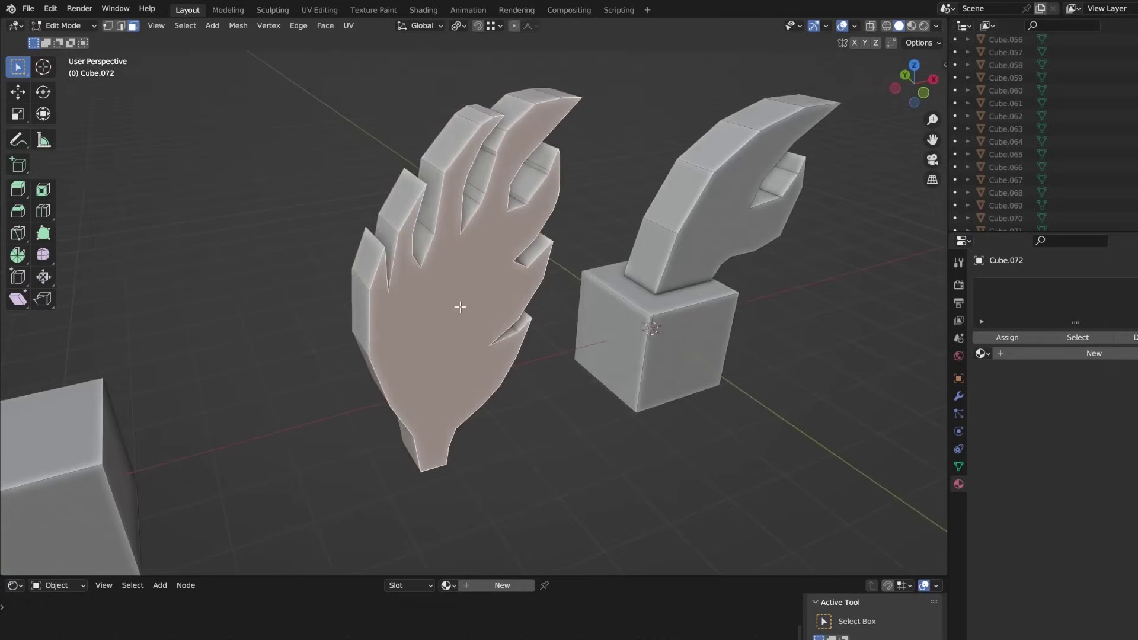
pyautogui.hotkey('ctrl', 'b')
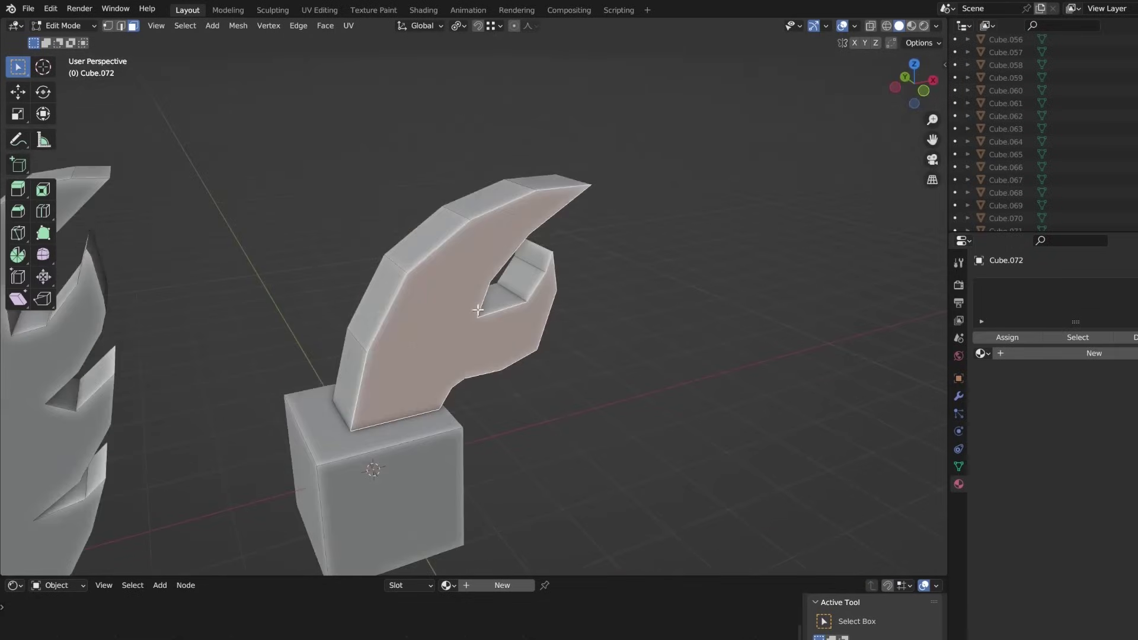
pyautogui.press('2')
pyautogui.moveTo(427, 378); pyautogui.dragTo(508, 345, button='middle')
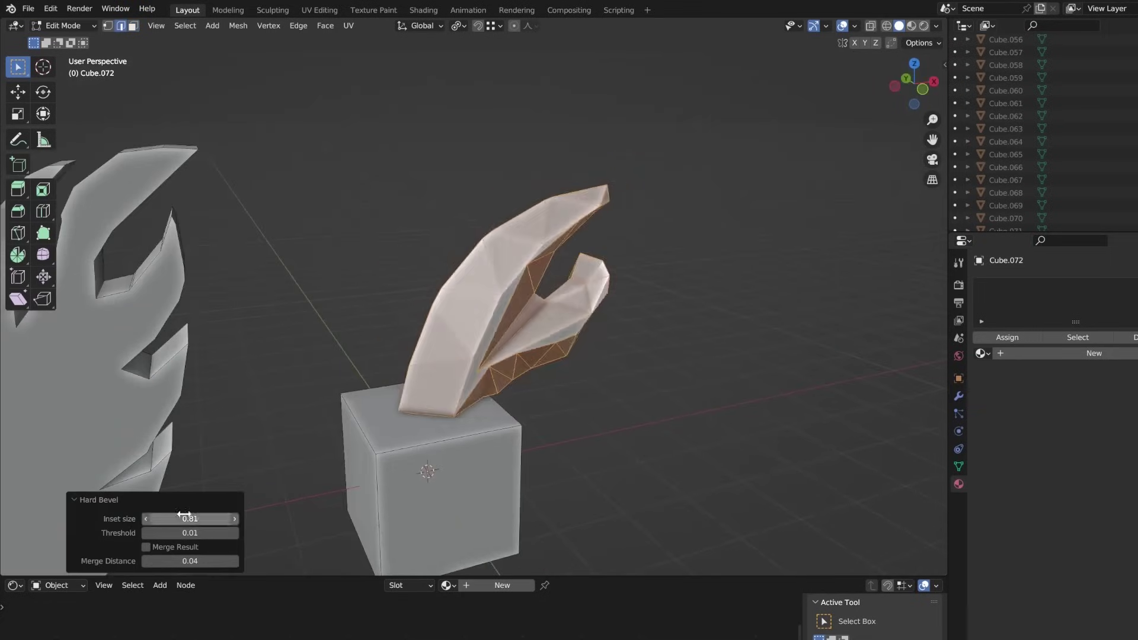
pyautogui.moveTo(184, 515); pyautogui.dragTo(181, 513, button='middle')
pyautogui.moveTo(184, 519); pyautogui.dragTo(166, 518)
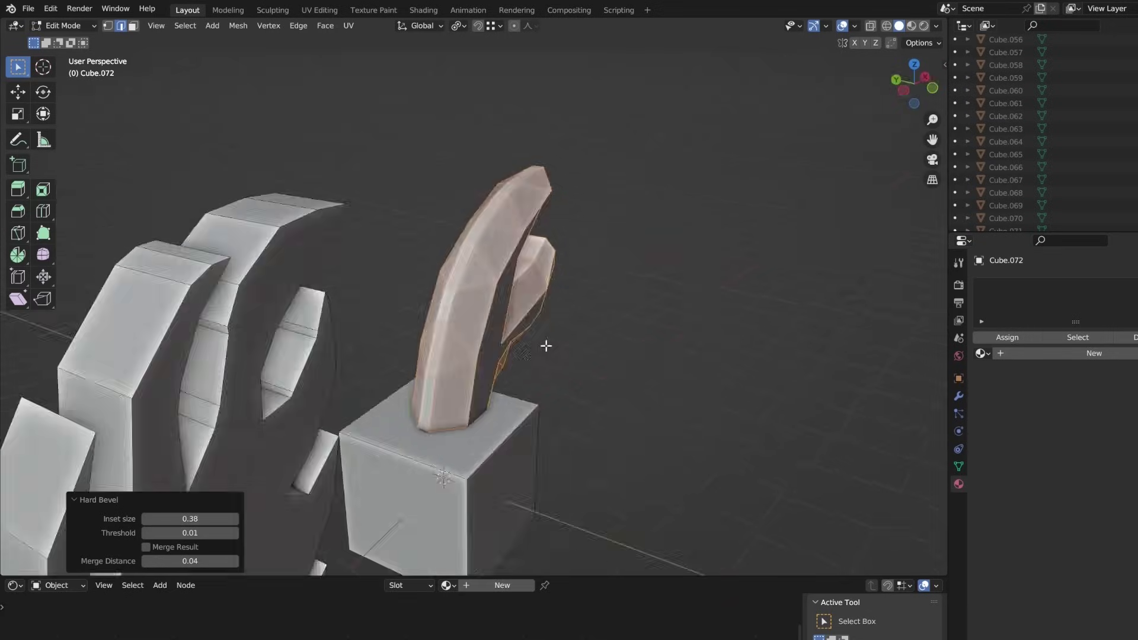
pyautogui.moveTo(546, 341); pyautogui.dragTo(216, 528, button='middle')
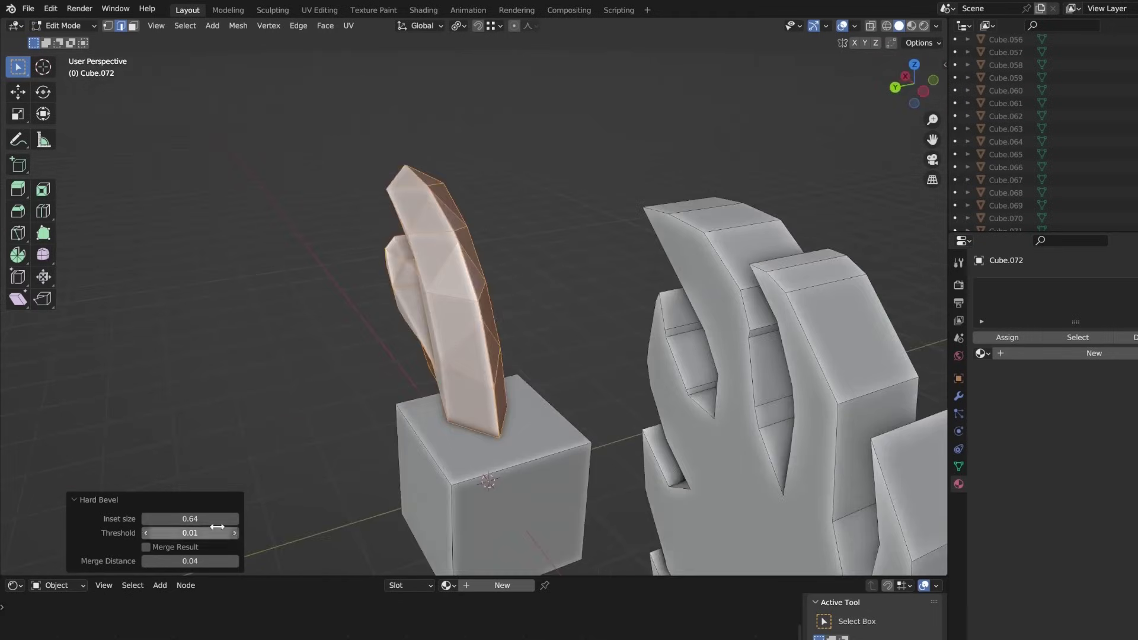
pyautogui.click(146, 547)
pyautogui.moveTo(146, 547); pyautogui.dragTo(500, 338, button='middle')
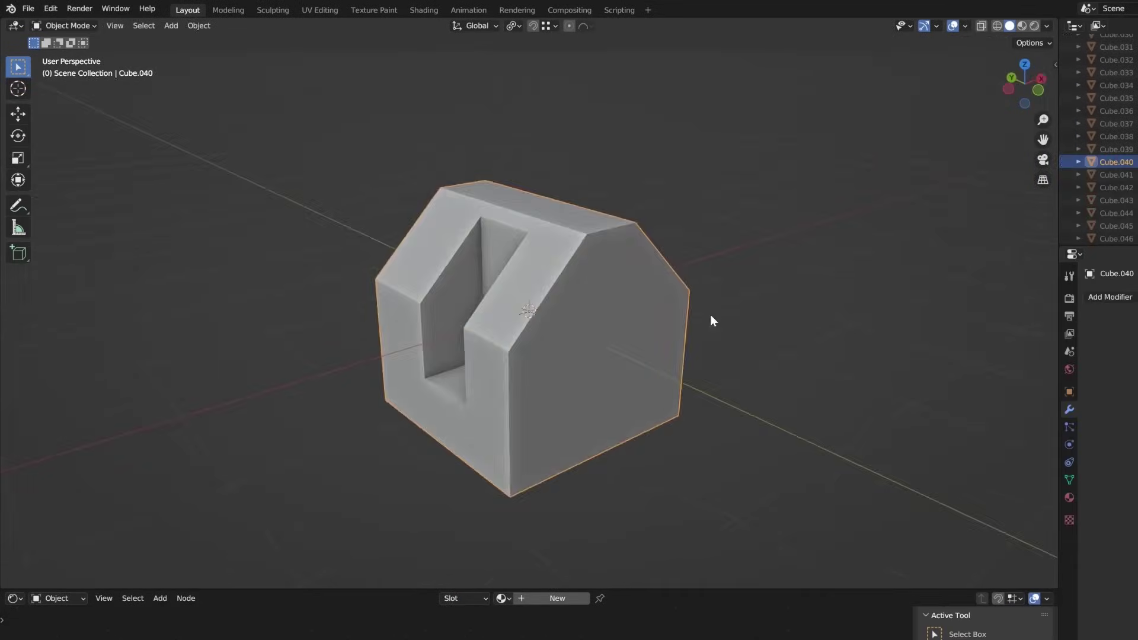
# Step: Soft-bevel Cube.040 and the hammer-like block, ending at expand size 0.11 with 2 cuts
pyautogui.moveTo(164, 532); pyautogui.dragTo(178, 532)
pyautogui.moveTo(231, 522)
pyautogui.mouseDown(button='middle')
pyautogui.moveTo(356, 415)
pyautogui.moveTo(229, 529)
pyautogui.mouseUp(button='middle')
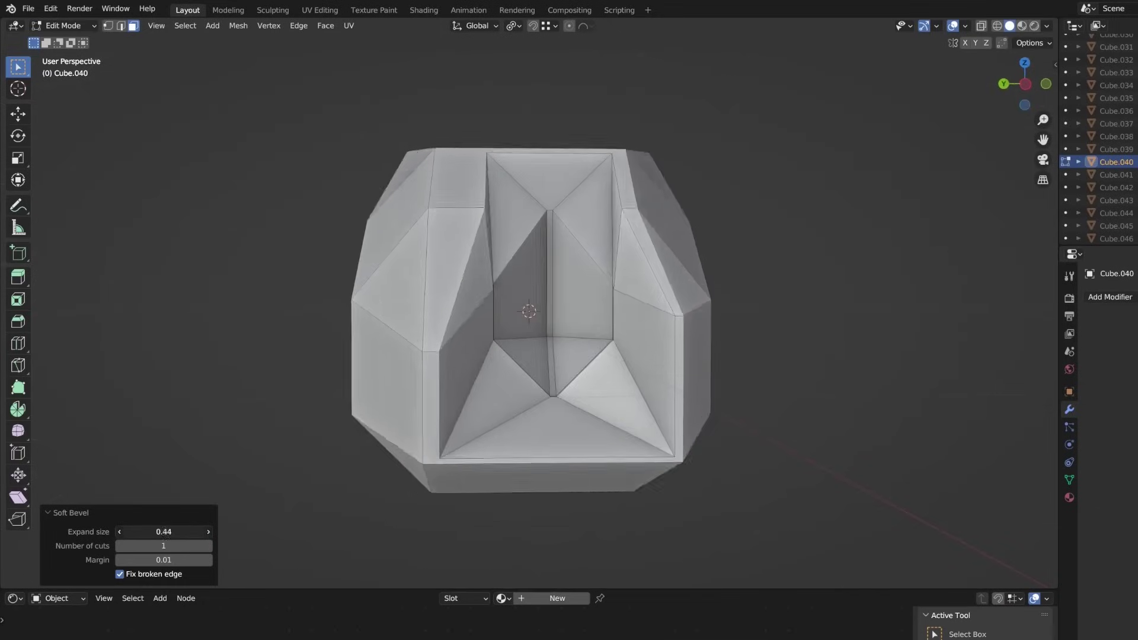
pyautogui.moveTo(164, 531)
pyautogui.mouseDown()
pyautogui.moveTo(176, 532)
pyautogui.moveTo(155, 532)
pyautogui.mouseUp()
pyautogui.click(119, 546)
pyautogui.click(119, 546)
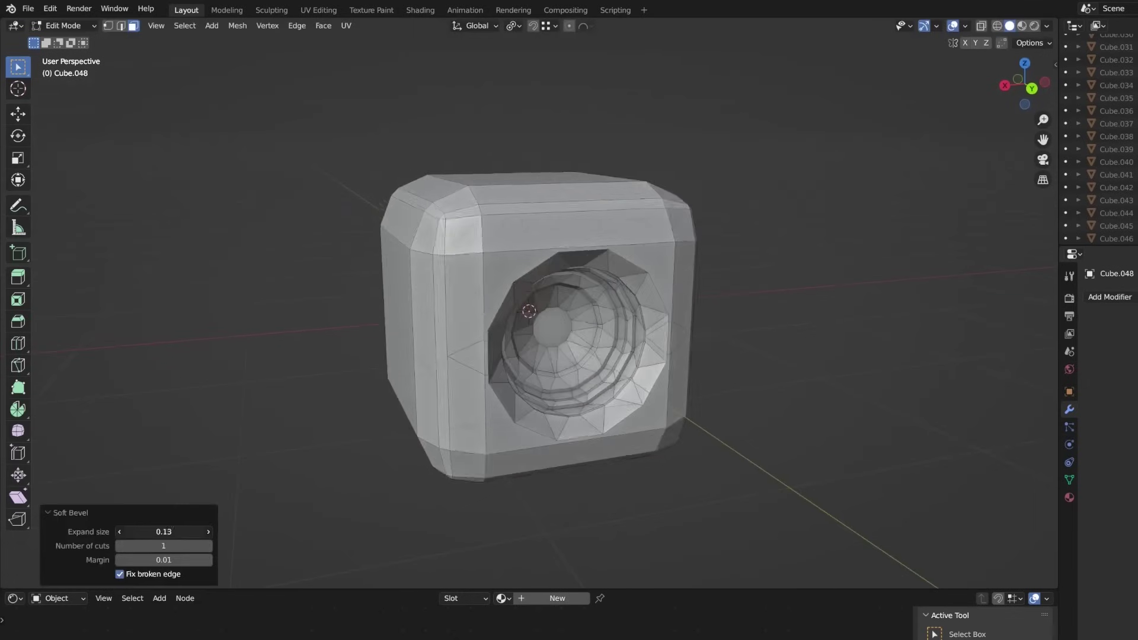
pyautogui.click(209, 546)
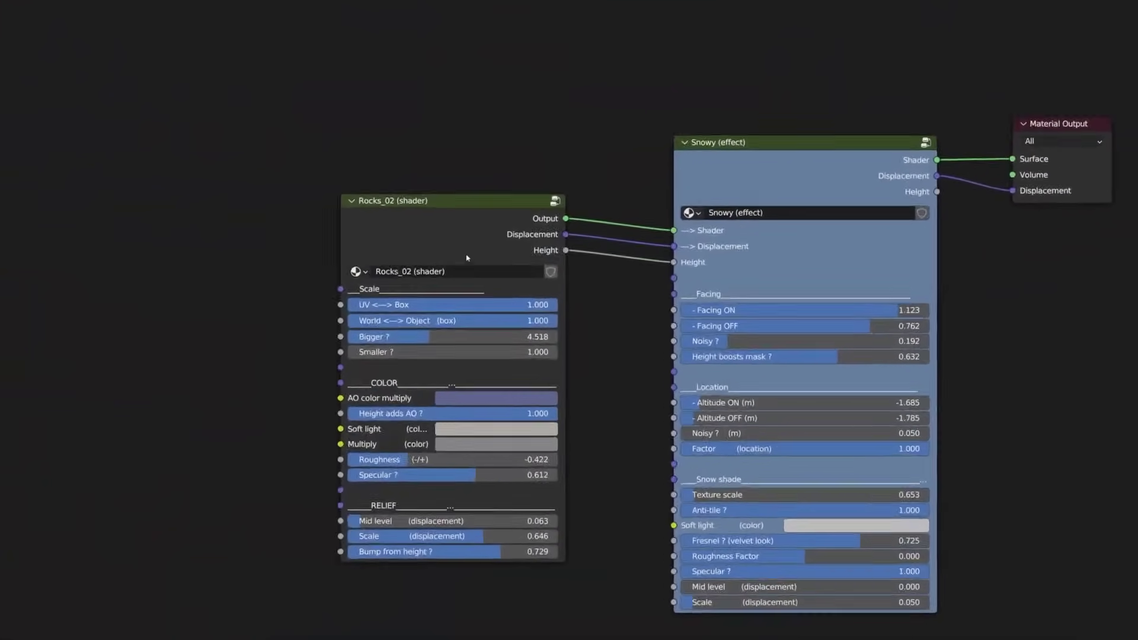
# Step: Inspect the Rocks_02 node group, then change the Random per object Seed and lower its Value
pyautogui.press('Tab')
pyautogui.scroll(5, 466, 237)
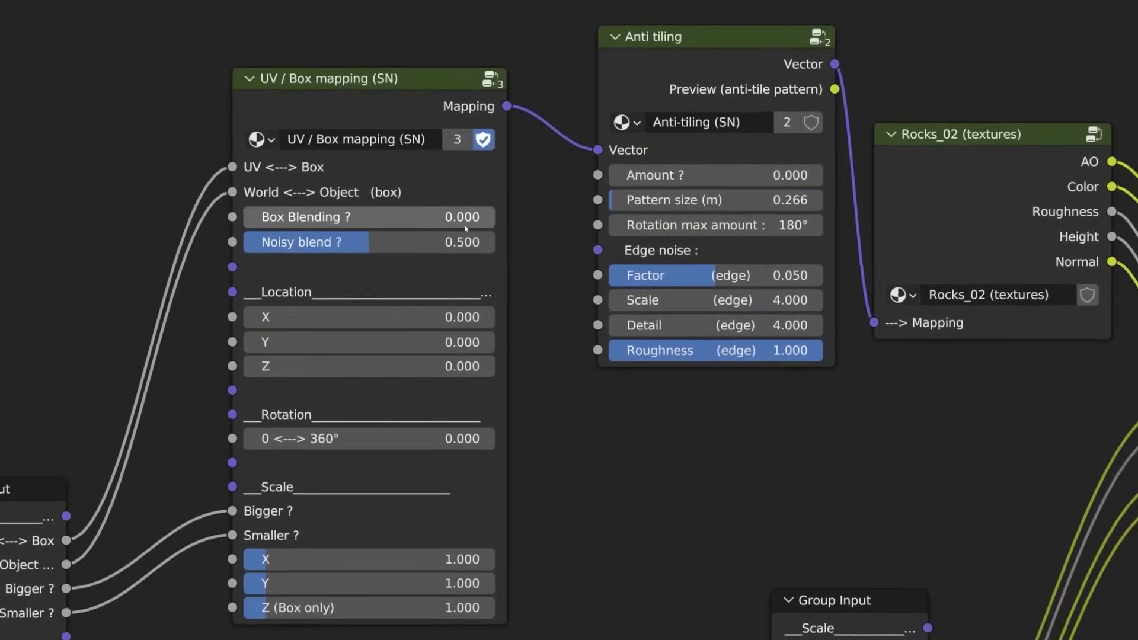
pyautogui.scroll(-3, 466, 228)
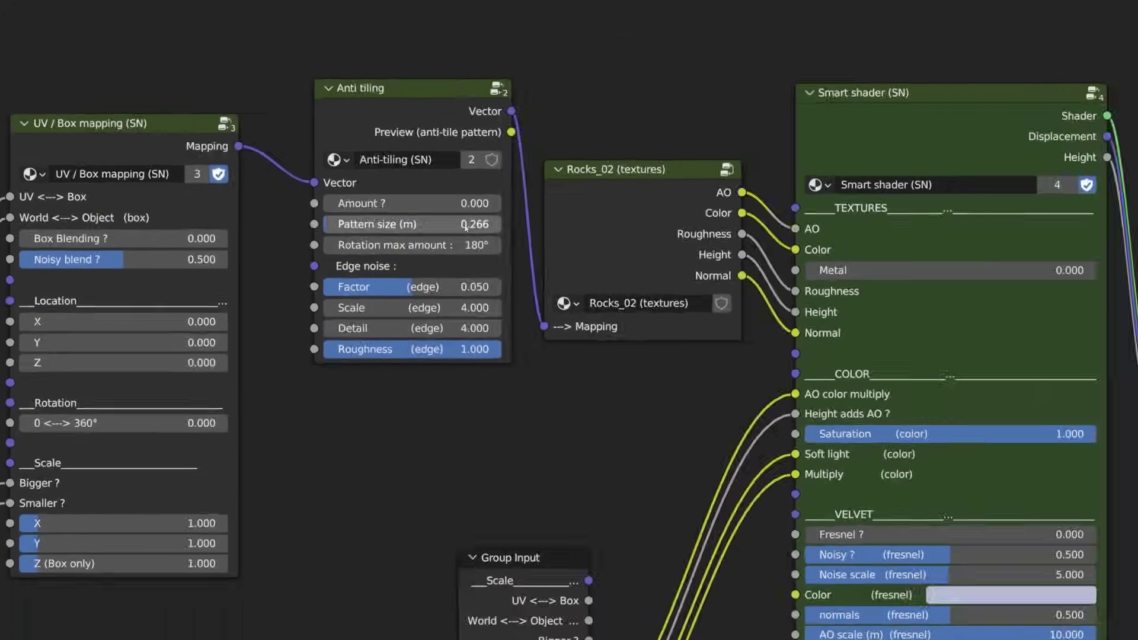
pyautogui.press('Tab')
pyautogui.press('Tab')
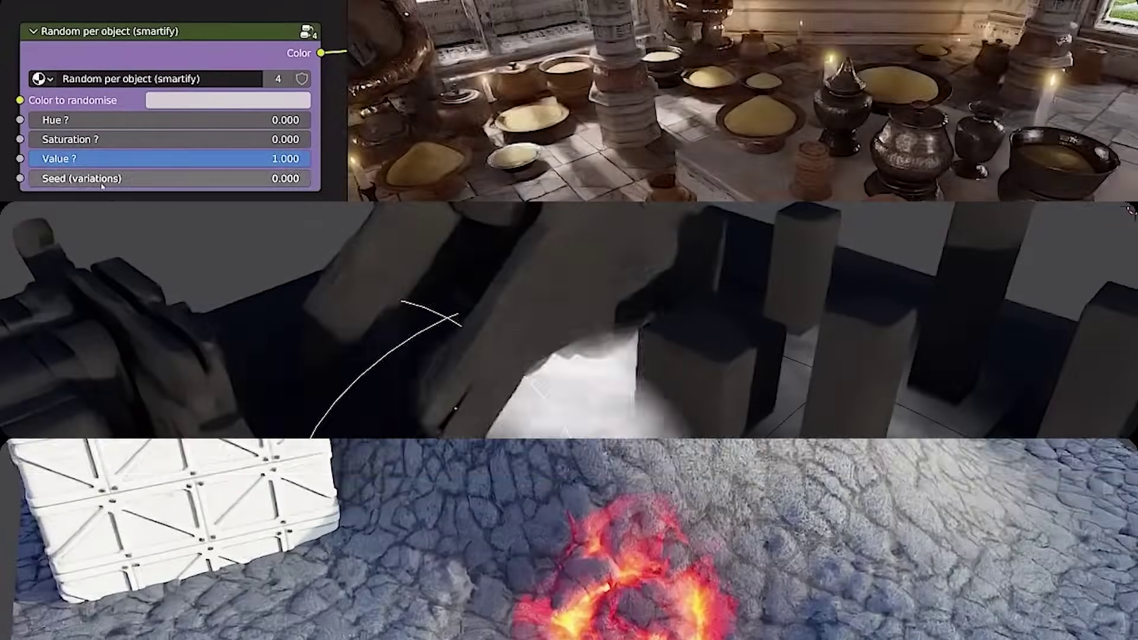
pyautogui.moveTo(102, 185); pyautogui.dragTo(54, 182)
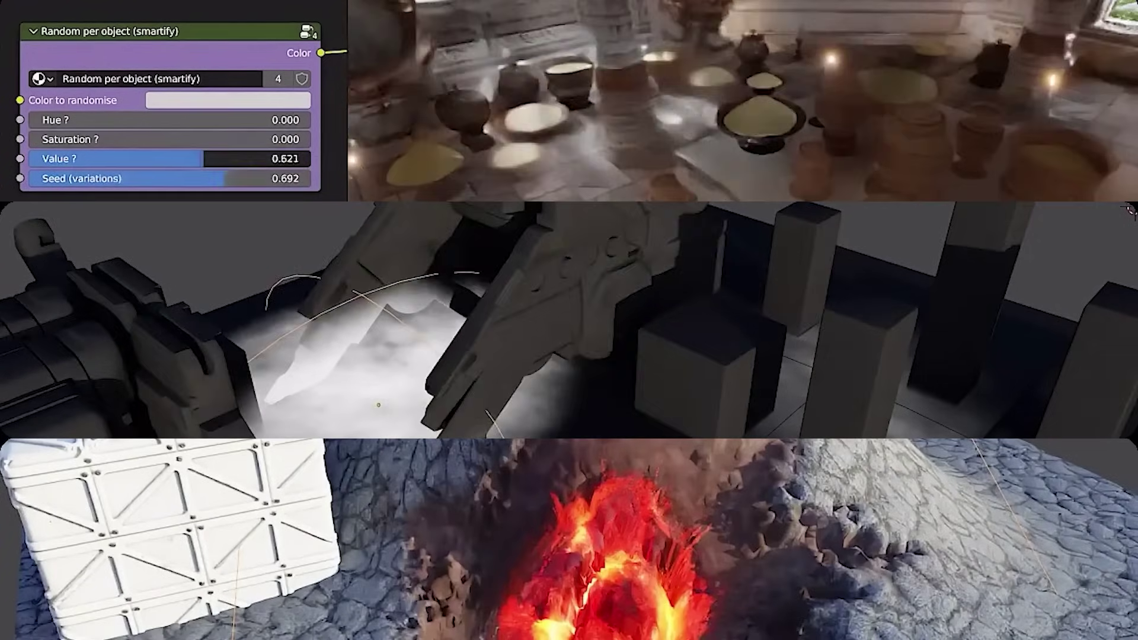
pyautogui.moveTo(113, 159); pyautogui.dragTo(81, 160)
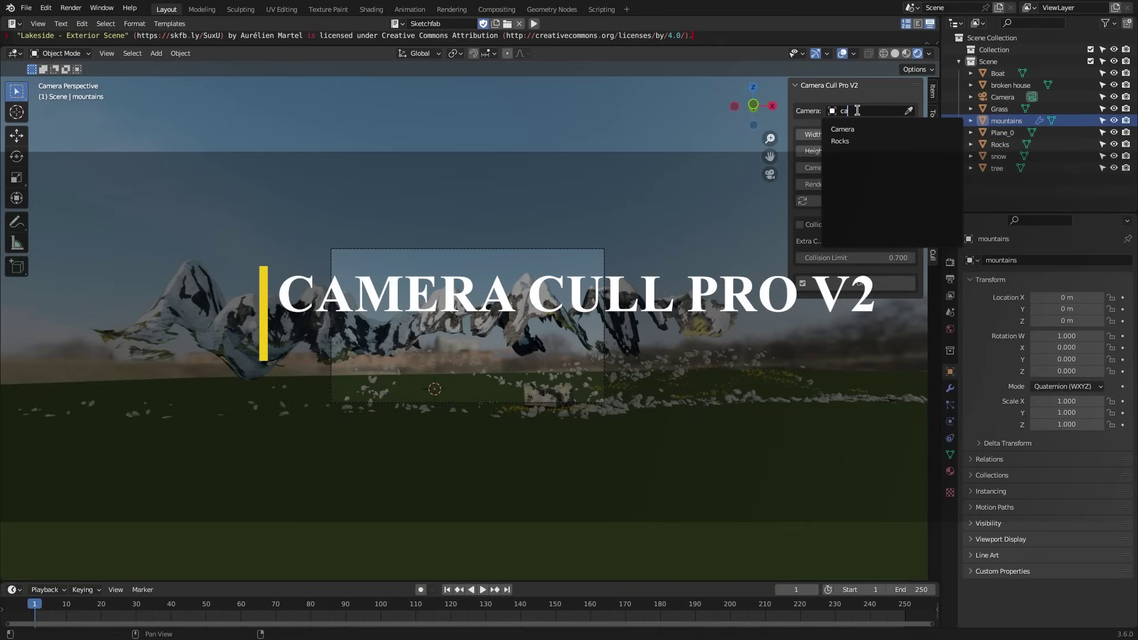
# Step: Shorten the Camera Cull Pro render distance so far Lakeside scenery is culled
pyautogui.scroll(4, 663, 323)
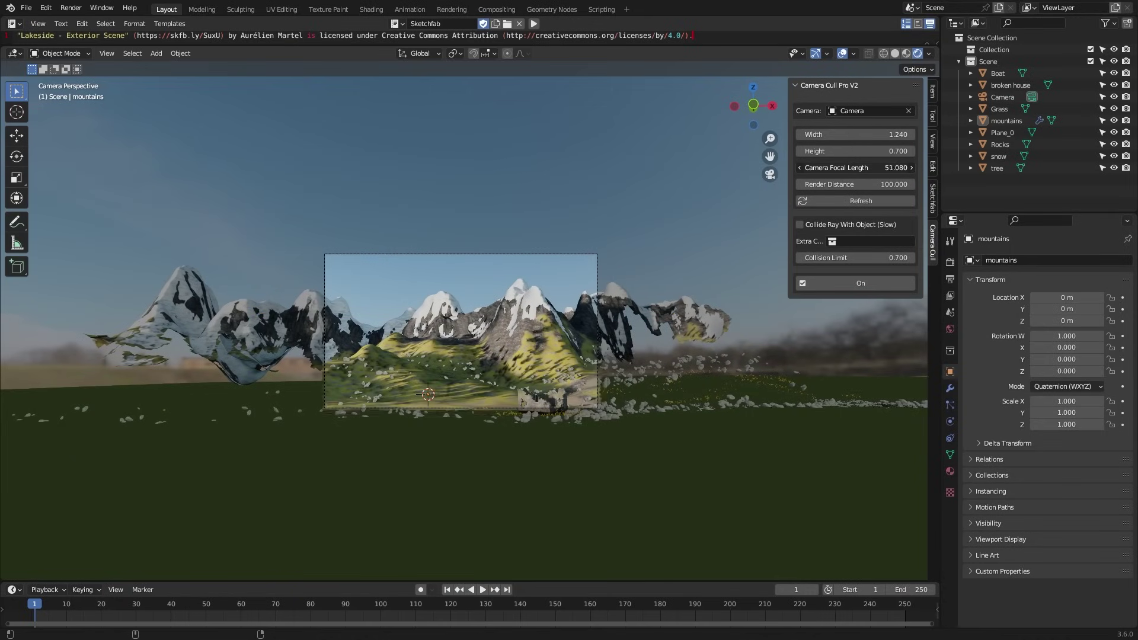
pyautogui.scroll(4, 558, 316)
pyautogui.moveTo(862, 185); pyautogui.dragTo(866, 184)
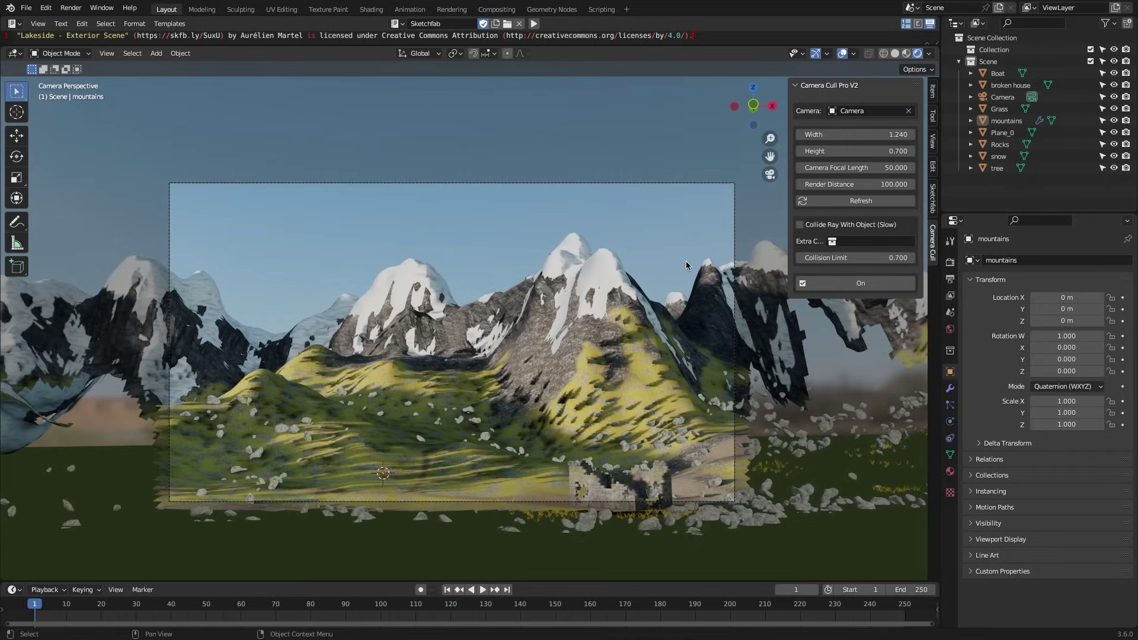
pyautogui.scroll(-2, 687, 265)
# Step: Select the snow object and re-pick Camera as the culling camera
pyautogui.click(741, 249)
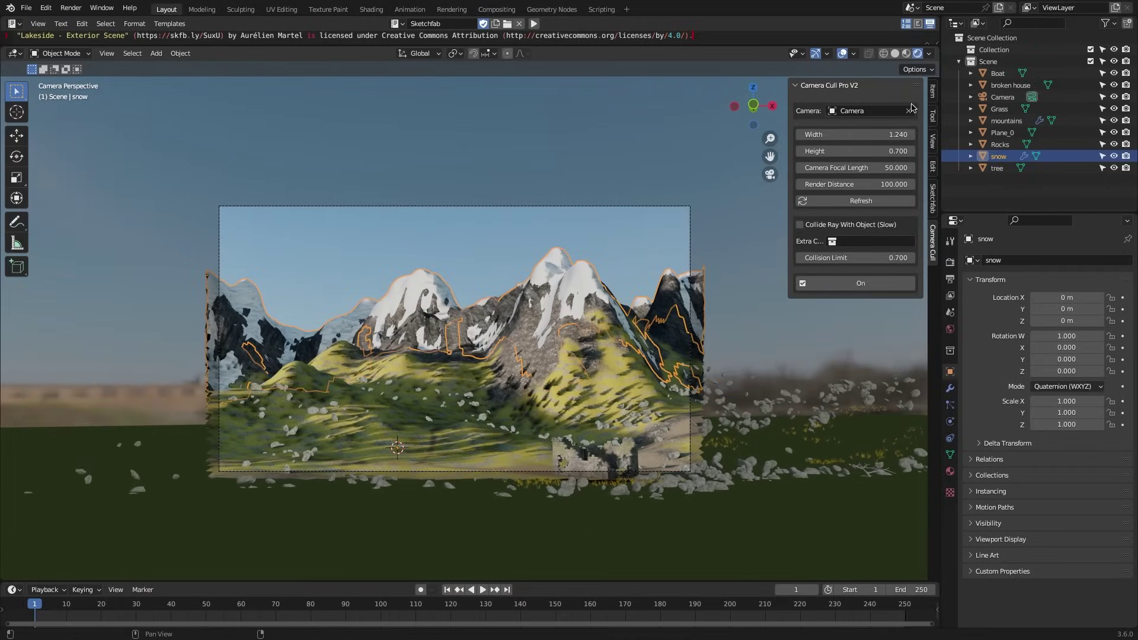
pyautogui.click(909, 111)
pyautogui.click(869, 111)
pyautogui.click(866, 153)
# Step: Inspect culling on Rocks, Grass and Plane_0, including under the terrain, then return to camera view
pyautogui.click(1000, 144)
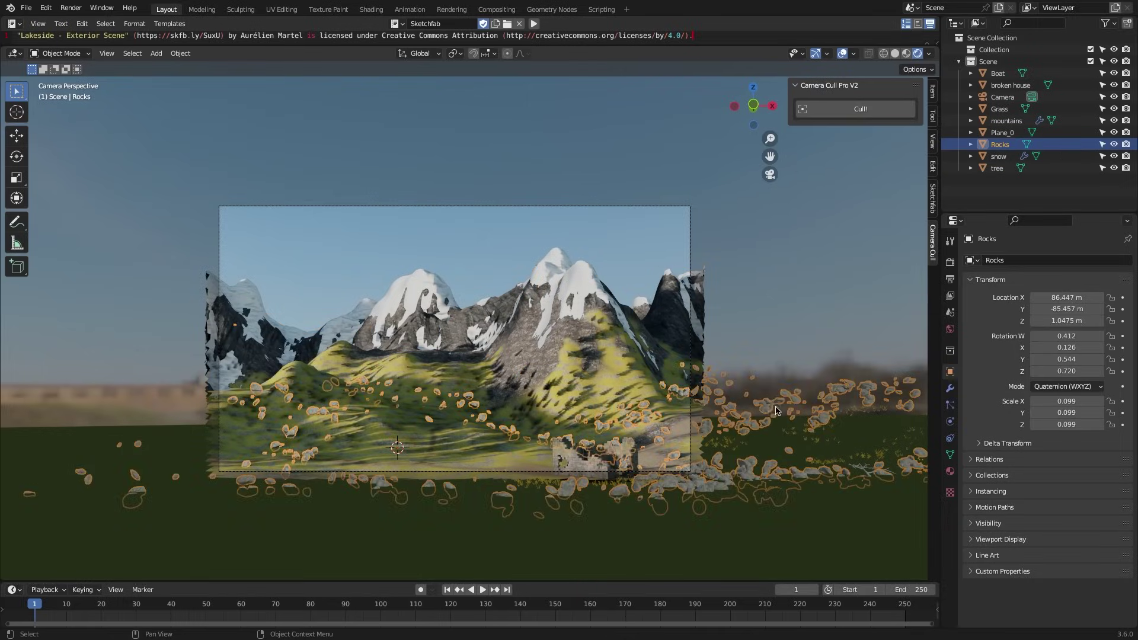
pyautogui.click(837, 466)
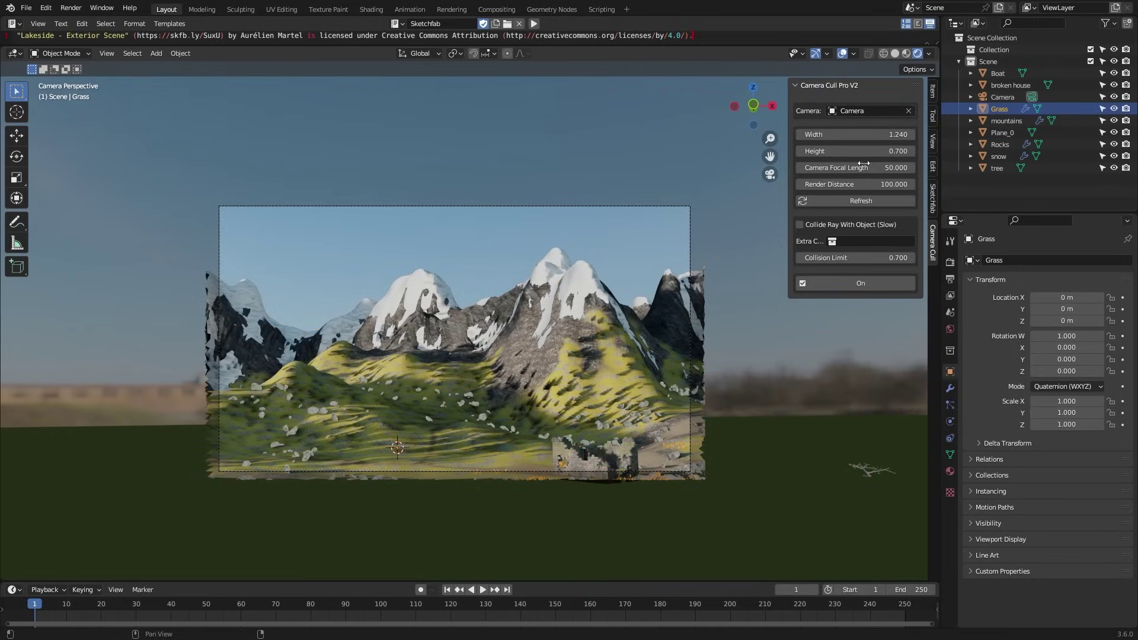
pyautogui.click(872, 473)
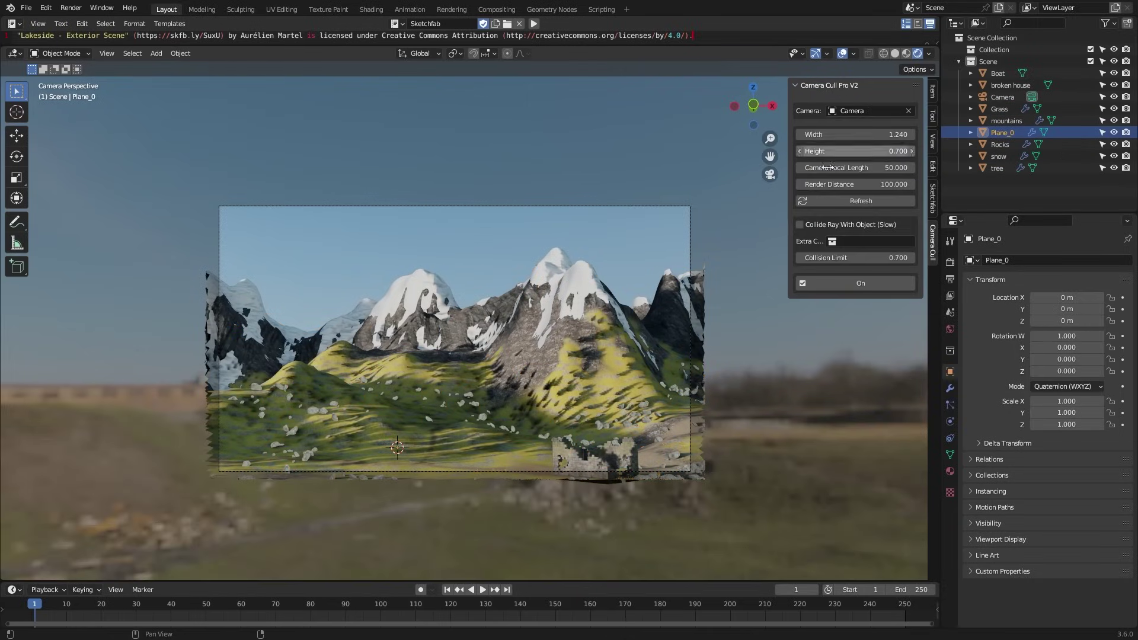
pyautogui.moveTo(652, 267); pyautogui.dragTo(472, 402, button='middle')
pyautogui.press('KP_0')
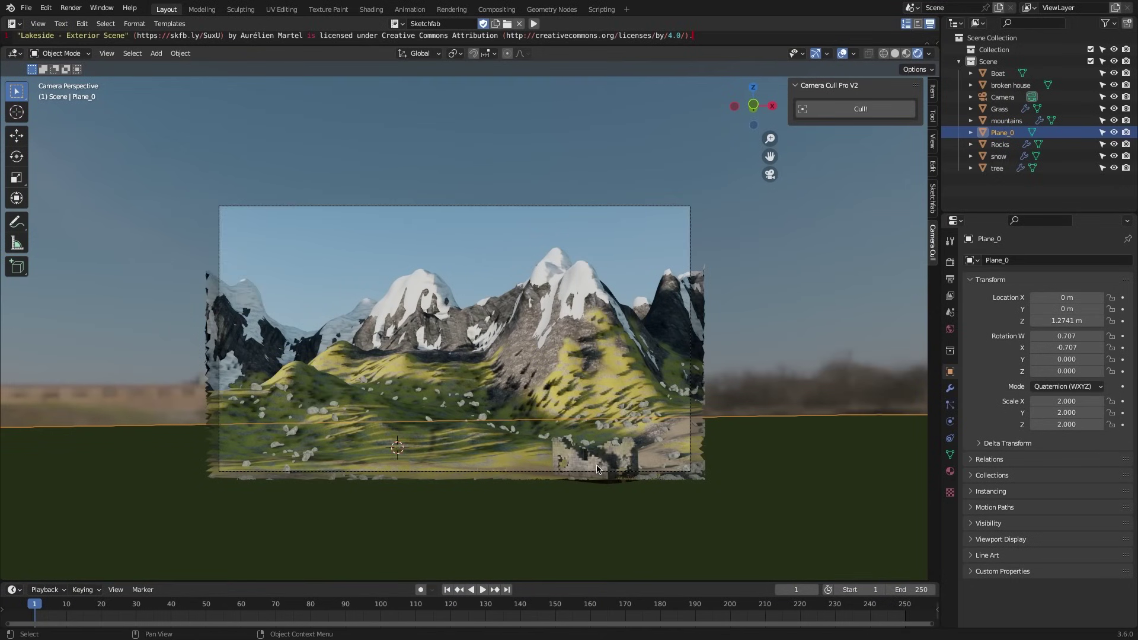
# Step: Cull the broken house to the camera, try height 0.870, then restore 0.700
pyautogui.click(650, 527)
pyautogui.scroll(5, 682, 533)
pyautogui.click(861, 109)
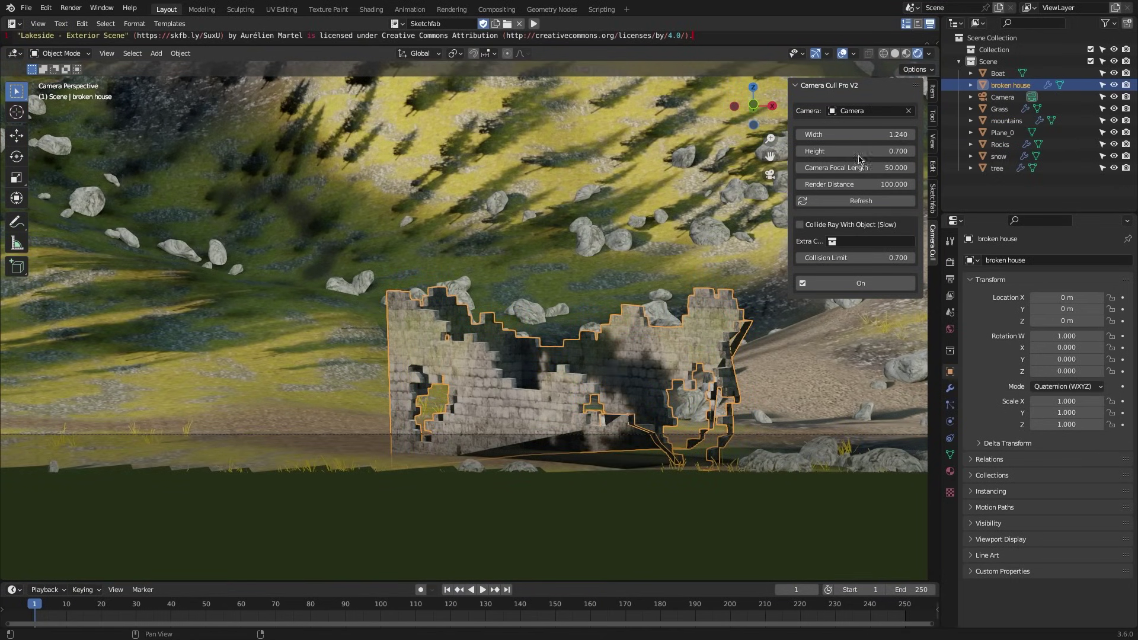
pyautogui.moveTo(854, 151); pyautogui.dragTo(877, 152)
pyautogui.scroll(-5, 661, 219)
pyautogui.hotkey('ctrl', 'z')
pyautogui.scroll(2, 661, 219)
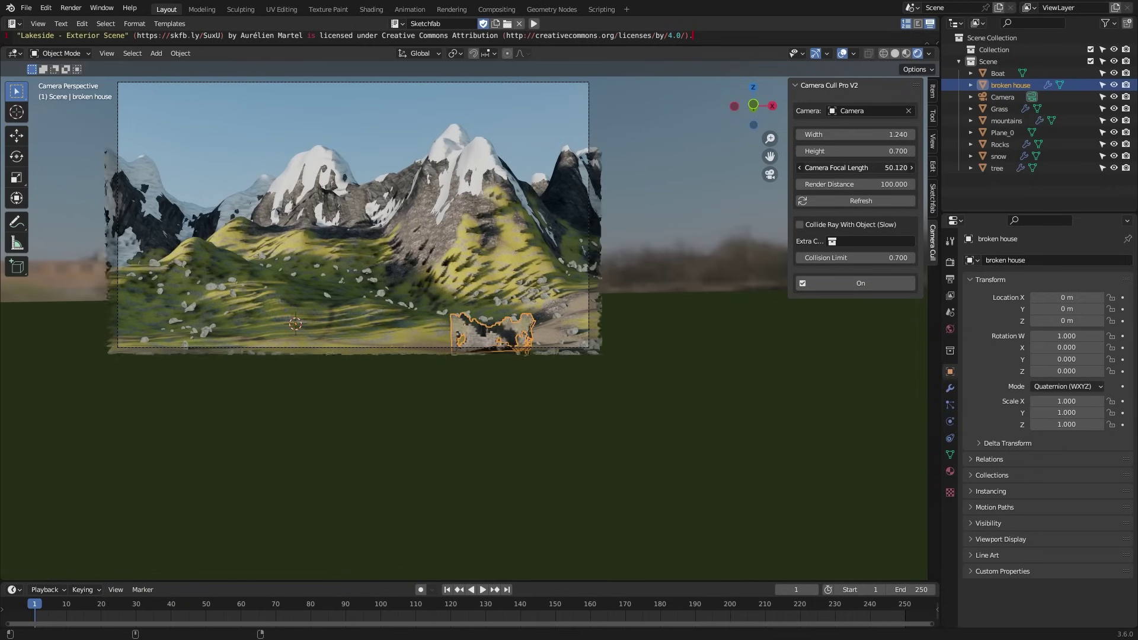
pyautogui.keyDown('shift'); pyautogui.moveTo(587, 221); pyautogui.dragTo(762, 277, button='middle'); pyautogui.keyUp('shift')
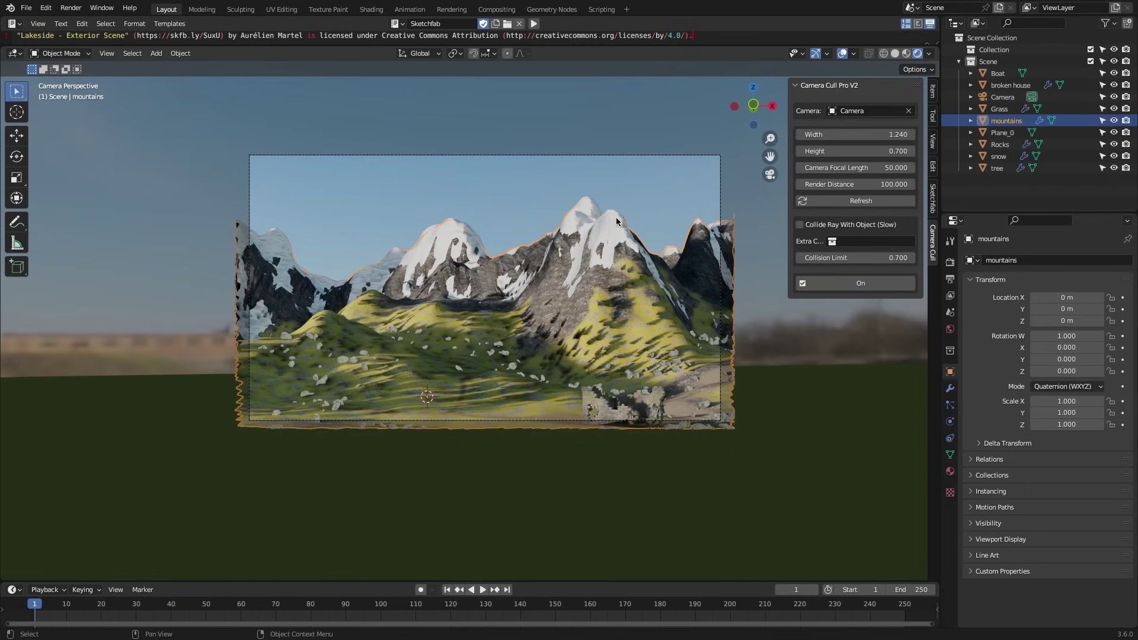
pyautogui.scroll(3, 519, 182)
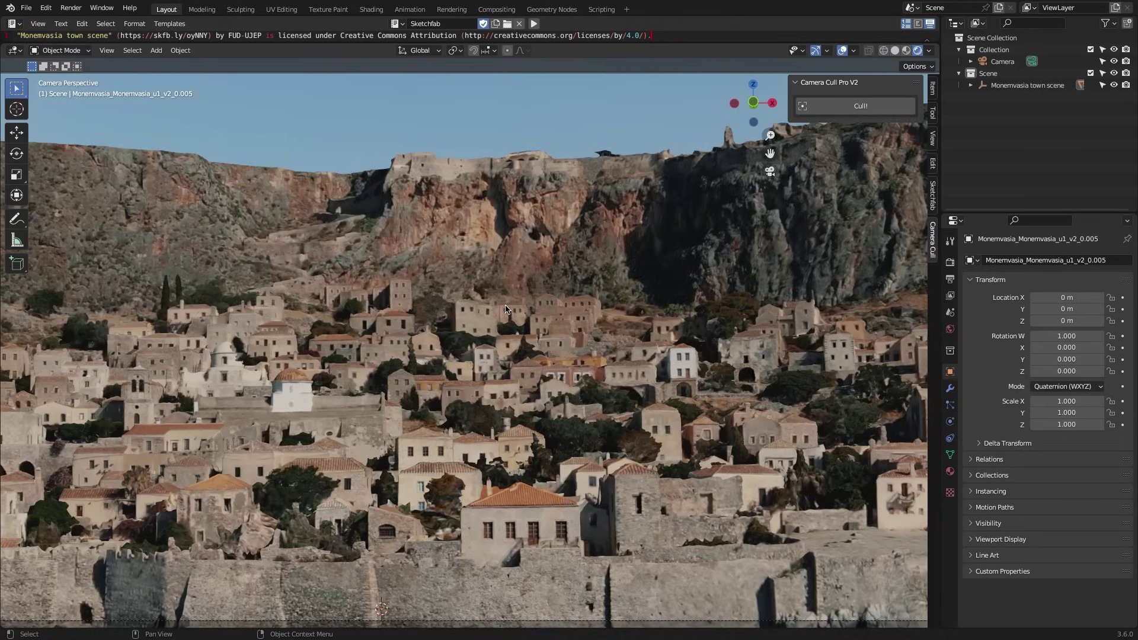
# Step: Make the Monemvasia town mesh active and run Cull! on it
pyautogui.scroll(-8, 506, 309)
pyautogui.scroll(1, 506, 309)
pyautogui.press('a')
pyautogui.keyDown('ctrl'); pyautogui.click(1003, 61); pyautogui.keyUp('ctrl')
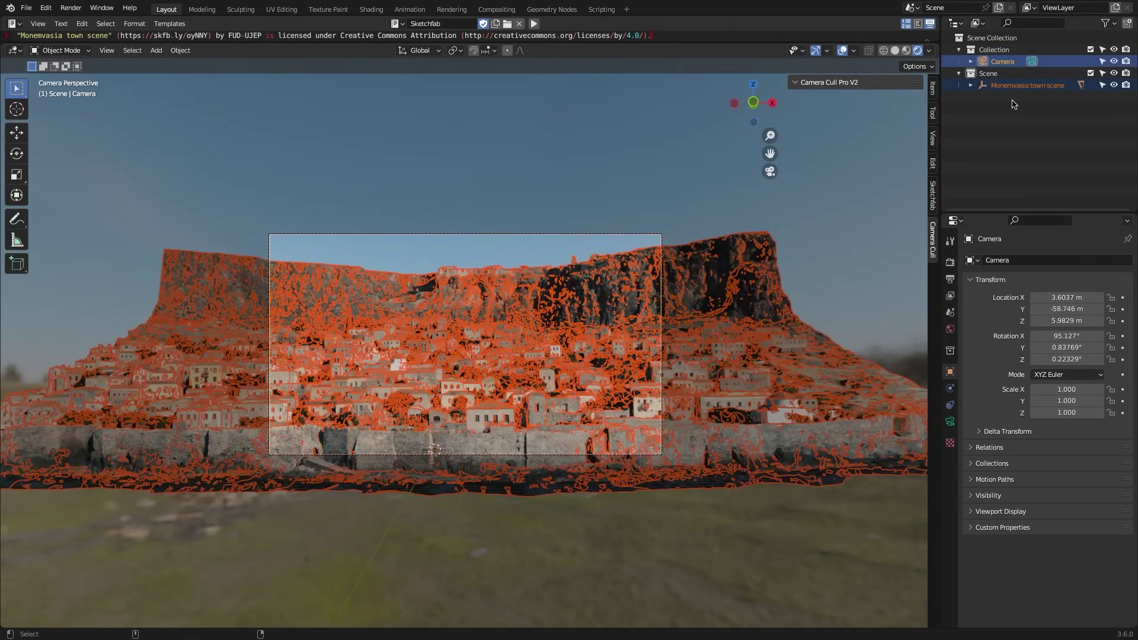
pyautogui.click(480, 404)
pyautogui.click(829, 107)
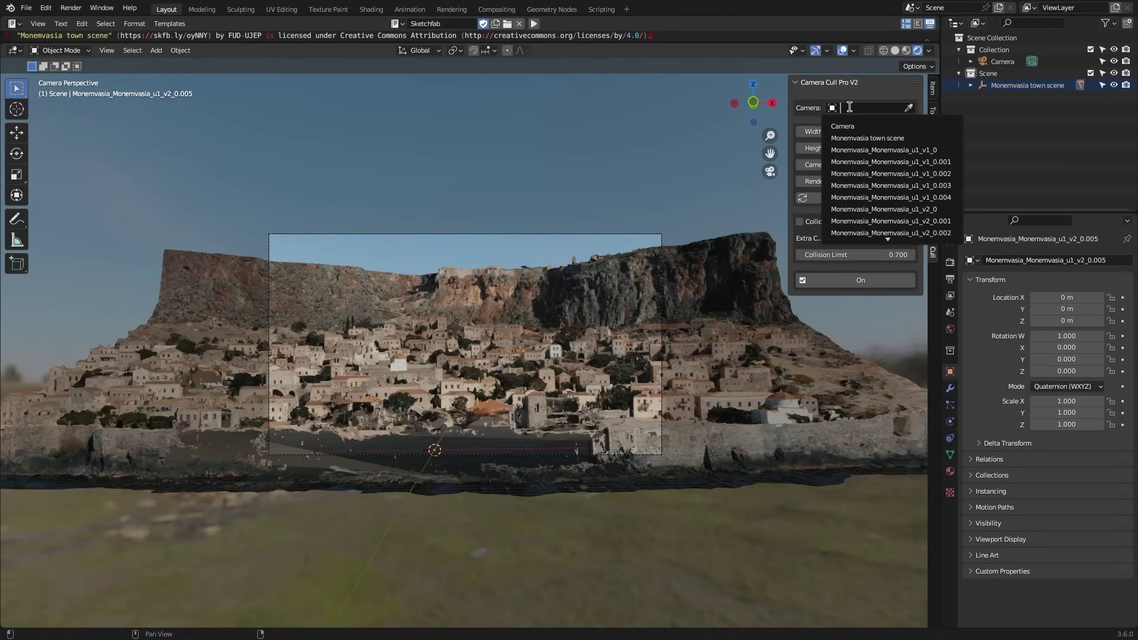
pyautogui.scroll(3, 678, 261)
pyautogui.click(847, 105)
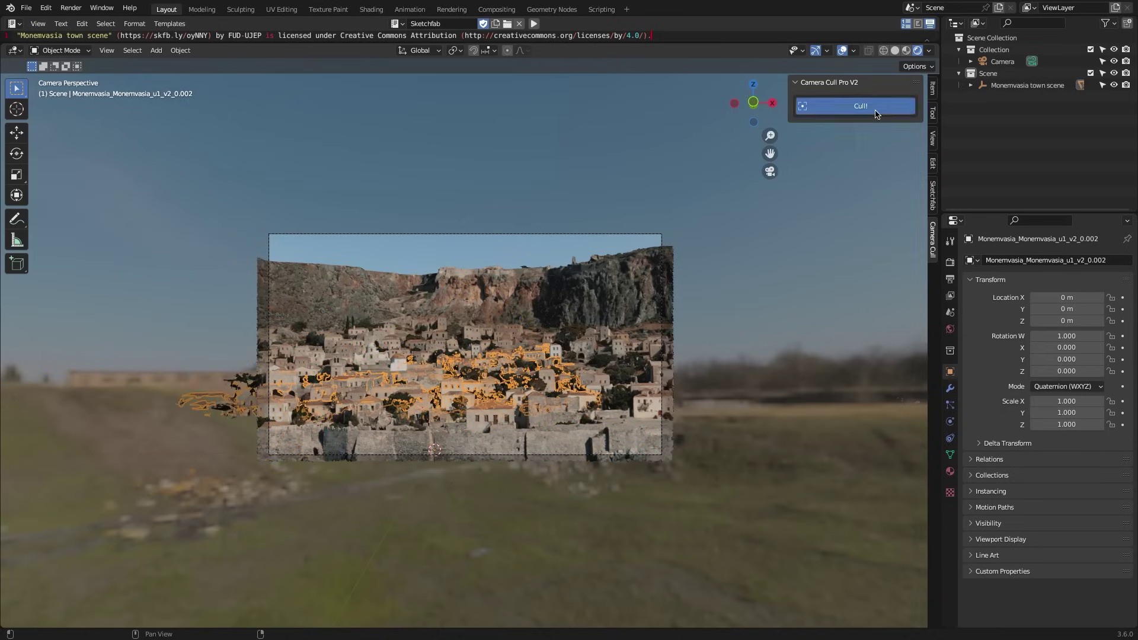
# Step: Test wider, taller and shorter-distance culls, then reset width to 1.240 and render distance to 100
pyautogui.scroll(3, 521, 177)
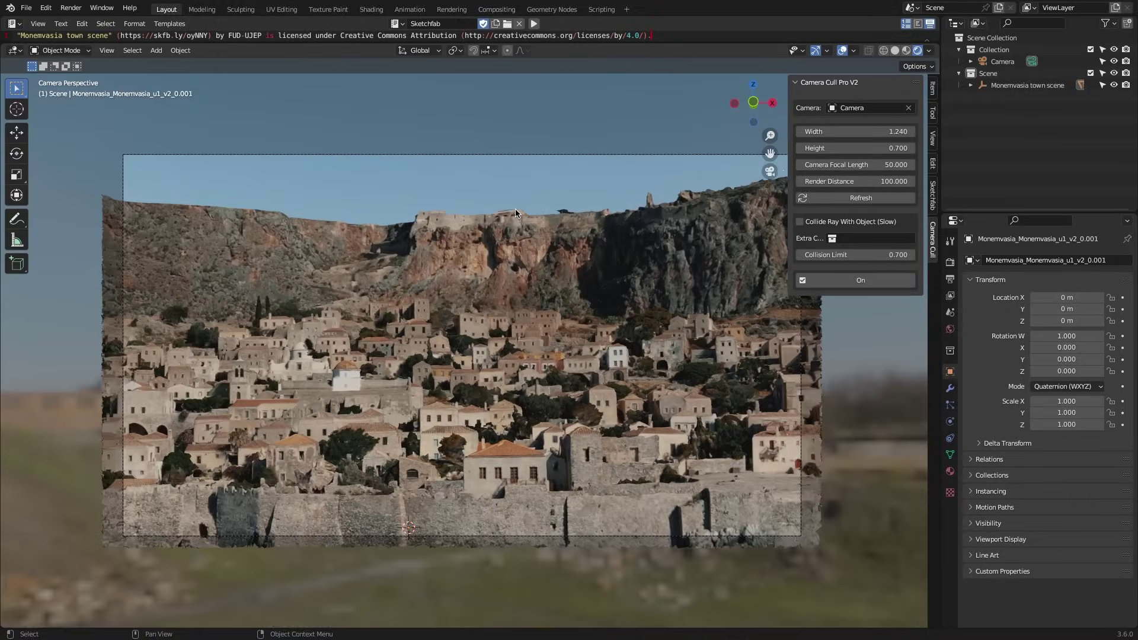
pyautogui.moveTo(851, 136); pyautogui.dragTo(925, 136)
pyautogui.scroll(-3, 711, 185)
pyautogui.hotkey('ctrl', 'z')
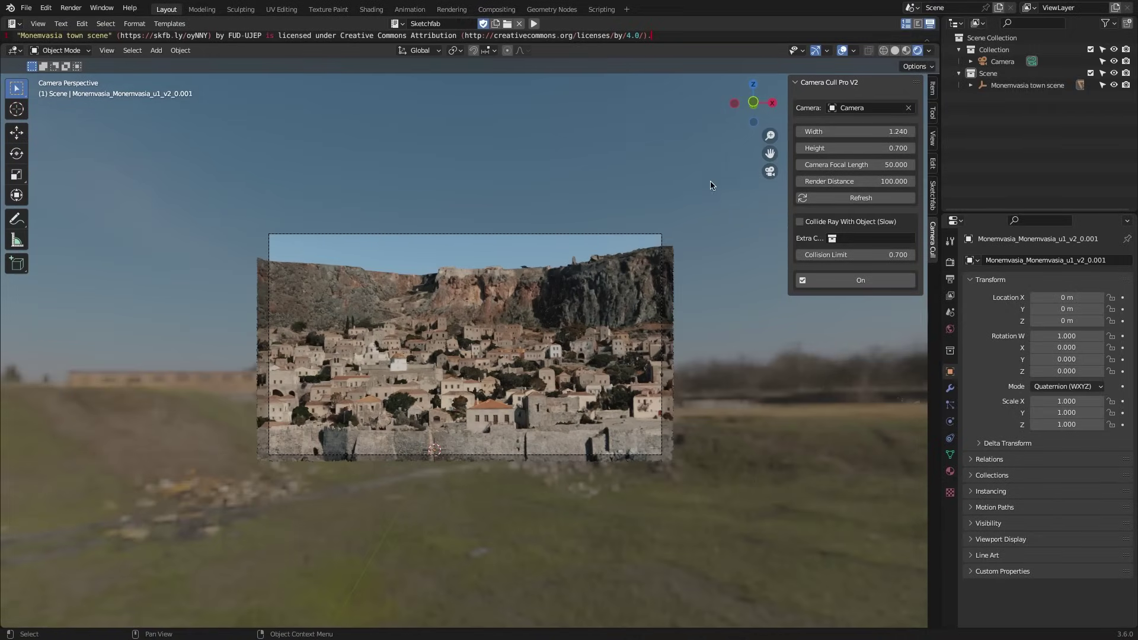
pyautogui.hotkey('ctrl', 'z')
pyautogui.moveTo(593, 266); pyautogui.dragTo(555, 338, button='middle')
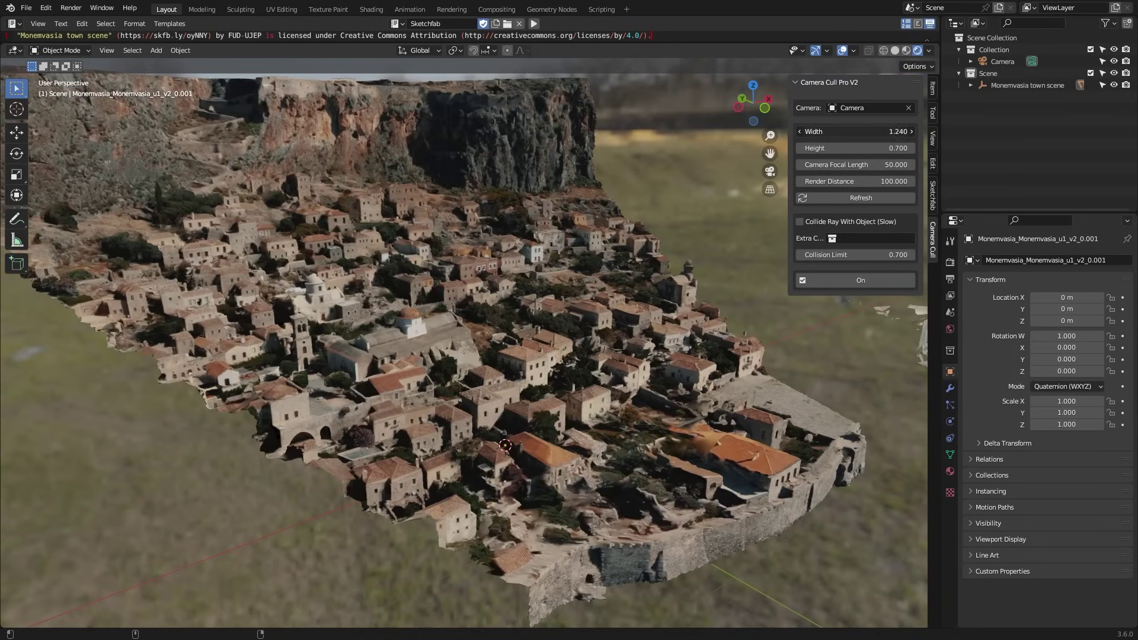
pyautogui.moveTo(854, 148)
pyautogui.mouseDown()
pyautogui.moveTo(896, 148)
pyautogui.moveTo(836, 149)
pyautogui.moveTo(872, 148)
pyautogui.moveTo(851, 165)
pyautogui.mouseUp()
pyautogui.moveTo(860, 181); pyautogui.dragTo(871, 181)
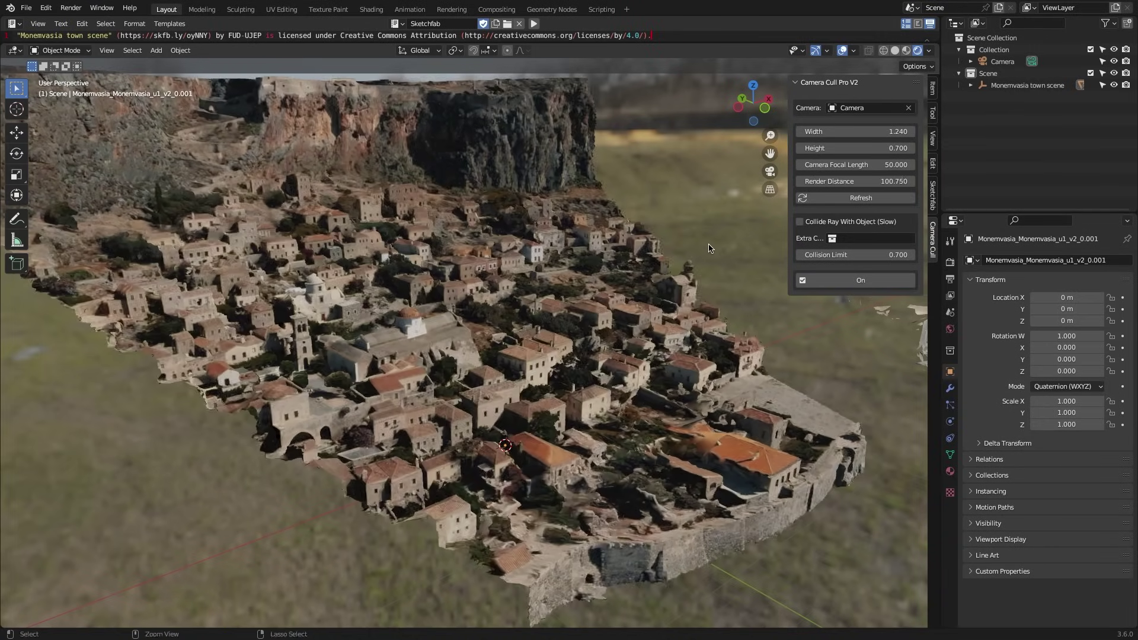
pyautogui.press('KP_0')
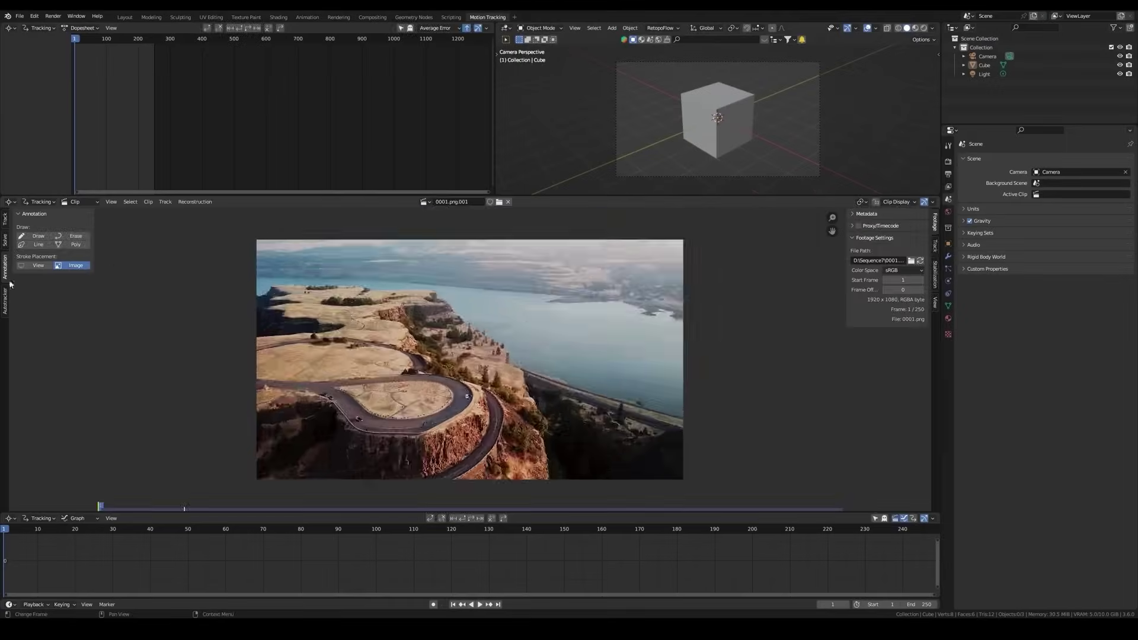
# Step: Set the AutoTracker pattern size to 21 and apply the Recommended tracking settings
pyautogui.click(6, 300)
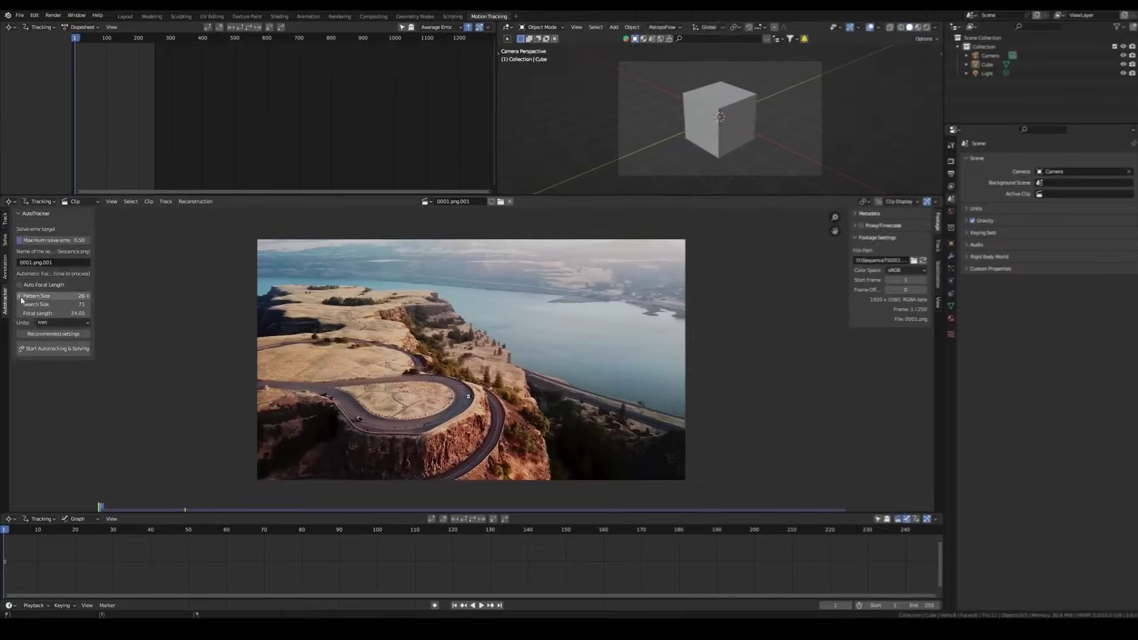
pyautogui.click(130, 298)
pyautogui.write('21')
pyautogui.click(111, 356)
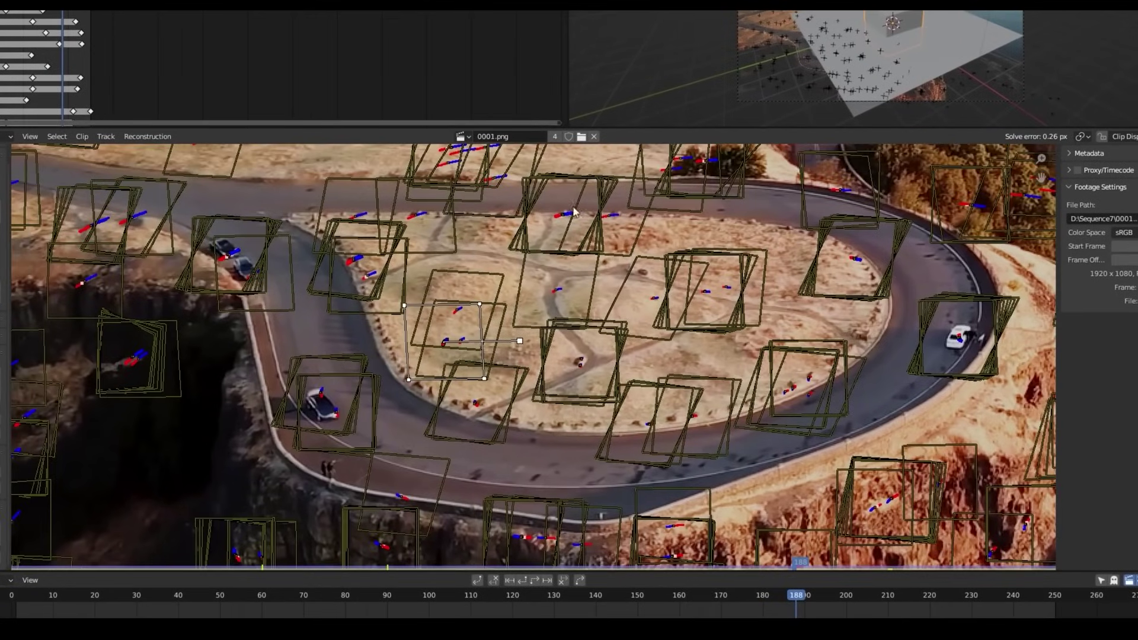
# Step: Set the road tracks as the floor and a central track as the scene origin
pyautogui.keyDown('shift'); pyautogui.click(948, 338); pyautogui.keyUp('shift')
pyautogui.click(36, 370)
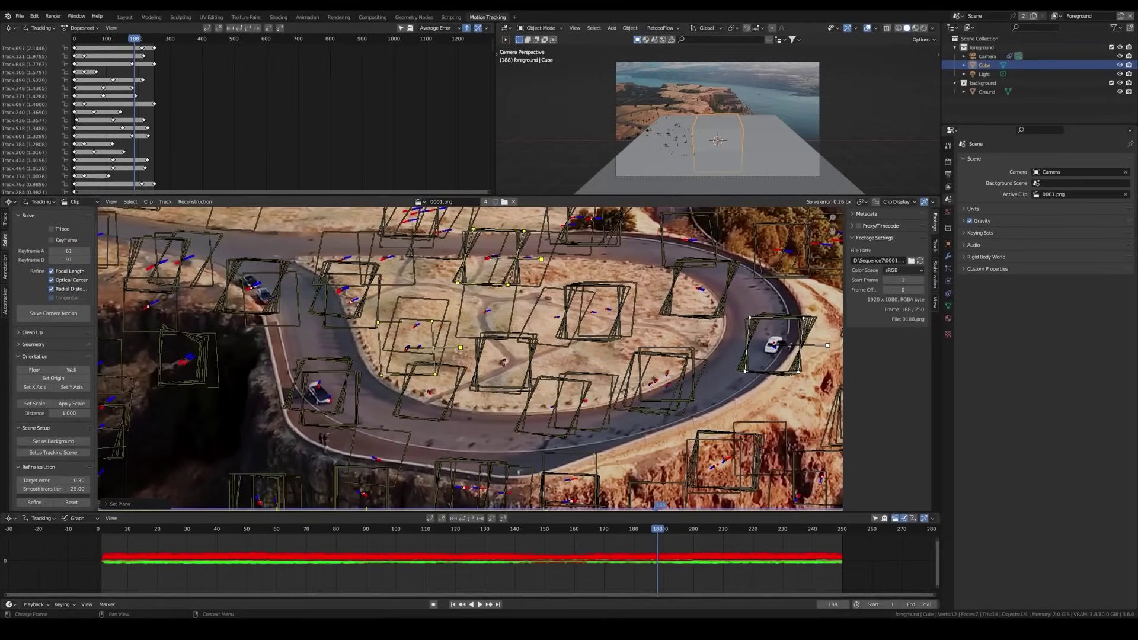
pyautogui.click(496, 311)
pyautogui.click(53, 378)
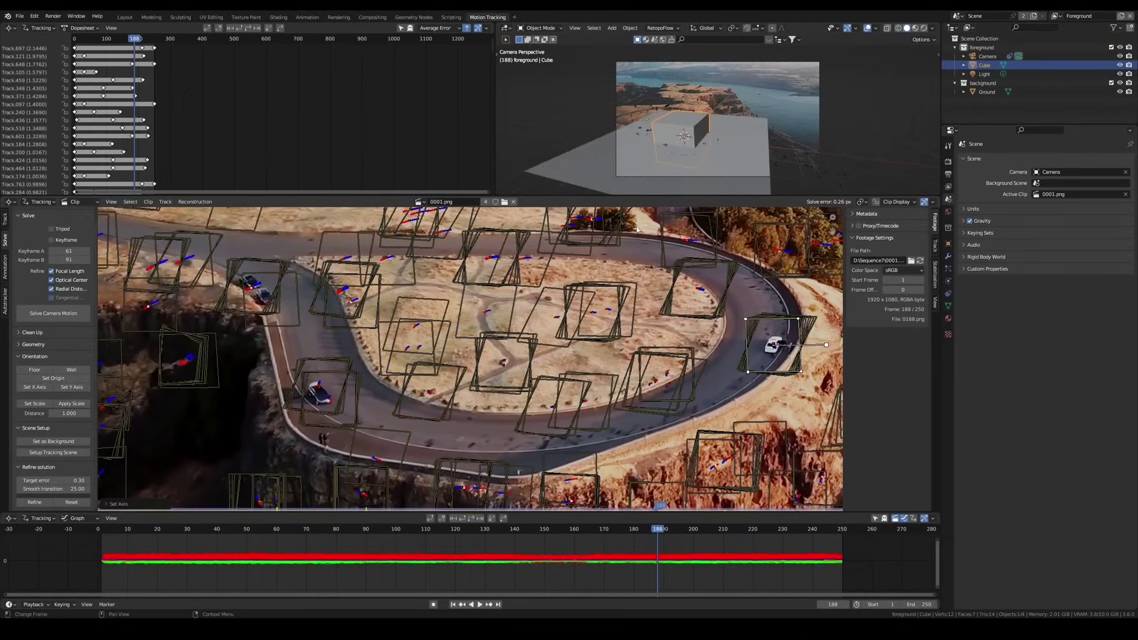